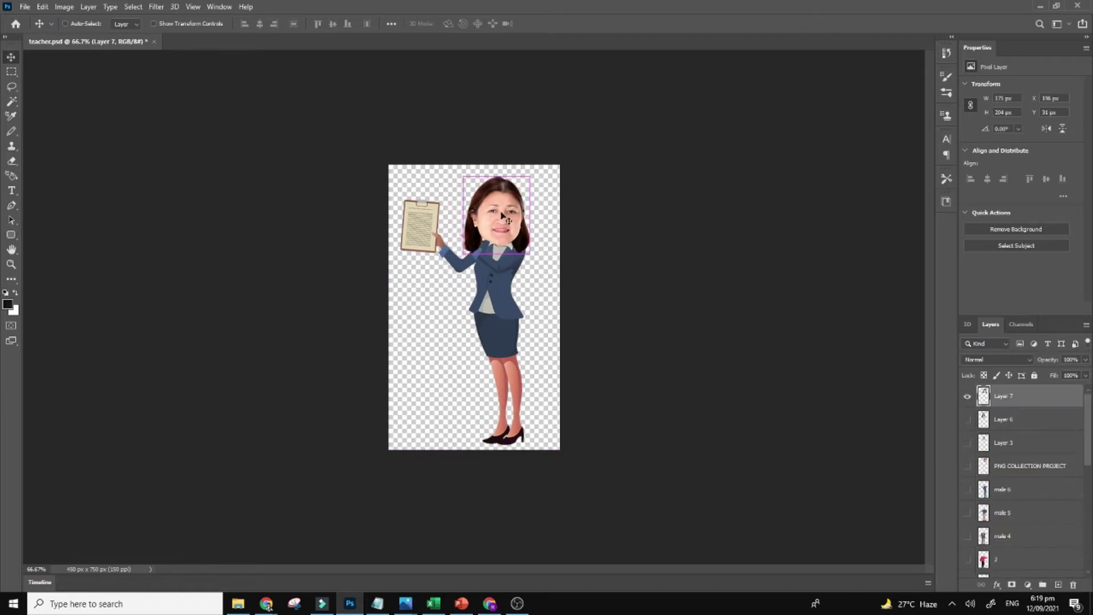
Scale the head on Layer 7 down to about 150 × 175 px and reposition it above the suit collar
{"action": "key", "text": "ctrl+plus"}
{"action": "left_click", "coordinate": [770, 264]}
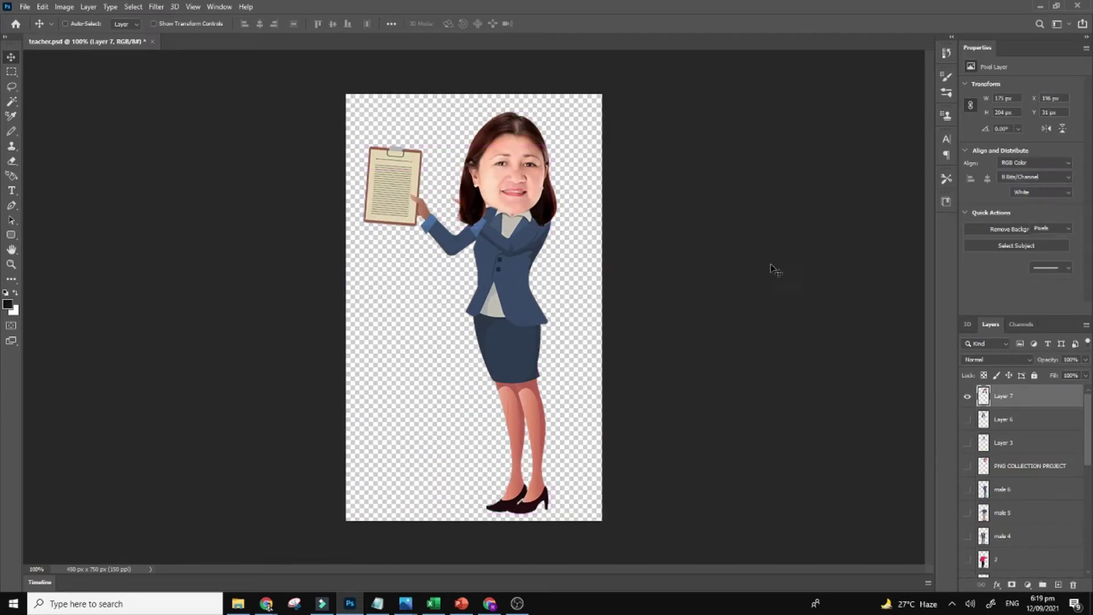
{"action": "left_click_drag", "start_coordinate": [521, 175], "coordinate": [522, 171]}
{"action": "left_click", "coordinate": [524, 174]}
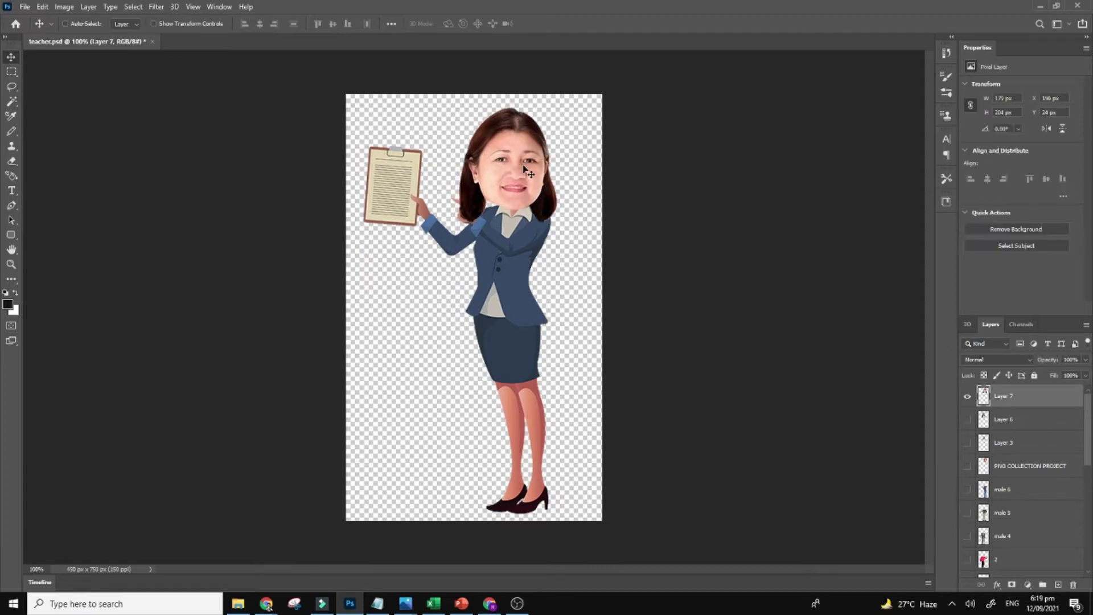
{"action": "key", "text": "ctrl+t"}
{"action": "left_click_drag", "start_coordinate": [556, 109], "coordinate": [542, 124]}
{"action": "key", "text": "Return"}
{"action": "mouse_move", "coordinate": [503, 178]}
{"action": "left_mouse_down"}
{"action": "mouse_move", "coordinate": [529, 172]}
{"action": "mouse_move", "coordinate": [519, 169]}
{"action": "left_mouse_up"}
{"action": "key", "text": "ctrl"}
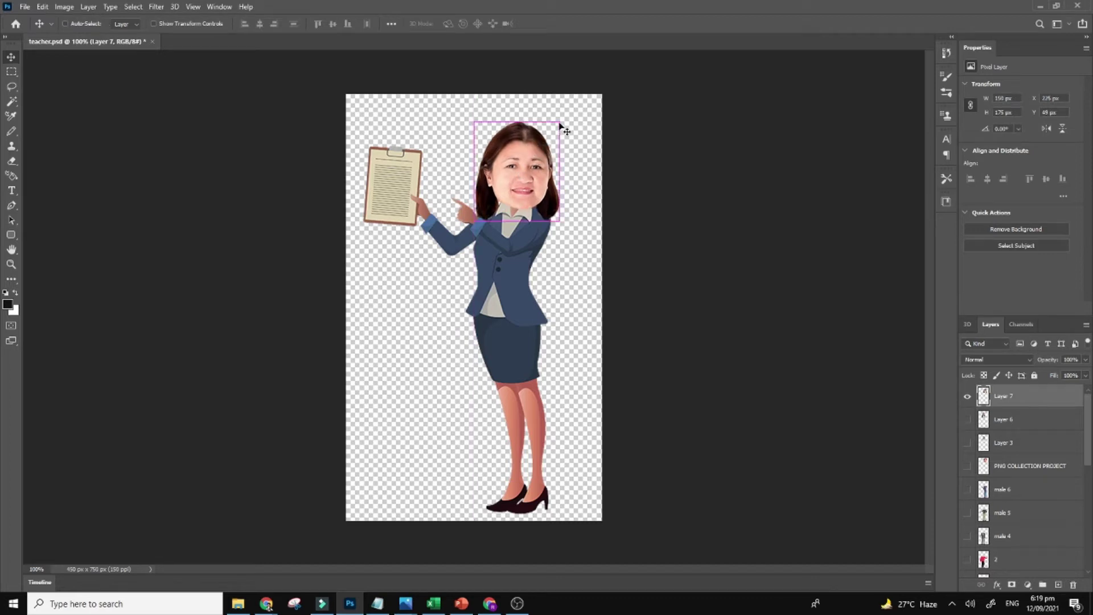
Shrink the head further to about 123 × 145 px and seat it on the neck of the clipboard-holding body
{"action": "key", "text": "ctrl+t"}
{"action": "left_click_drag", "start_coordinate": [560, 125], "coordinate": [548, 122]}
{"action": "left_click_drag", "start_coordinate": [537, 172], "coordinate": [537, 180]}
{"action": "left_click_drag", "start_coordinate": [545, 130], "coordinate": [542, 134]}
{"action": "left_click_drag", "start_coordinate": [521, 179], "coordinate": [529, 177]}
{"action": "left_click_drag", "start_coordinate": [569, 136], "coordinate": [569, 131]}
{"action": "left_click_drag", "start_coordinate": [527, 180], "coordinate": [522, 180]}
{"action": "key", "text": "Return"}
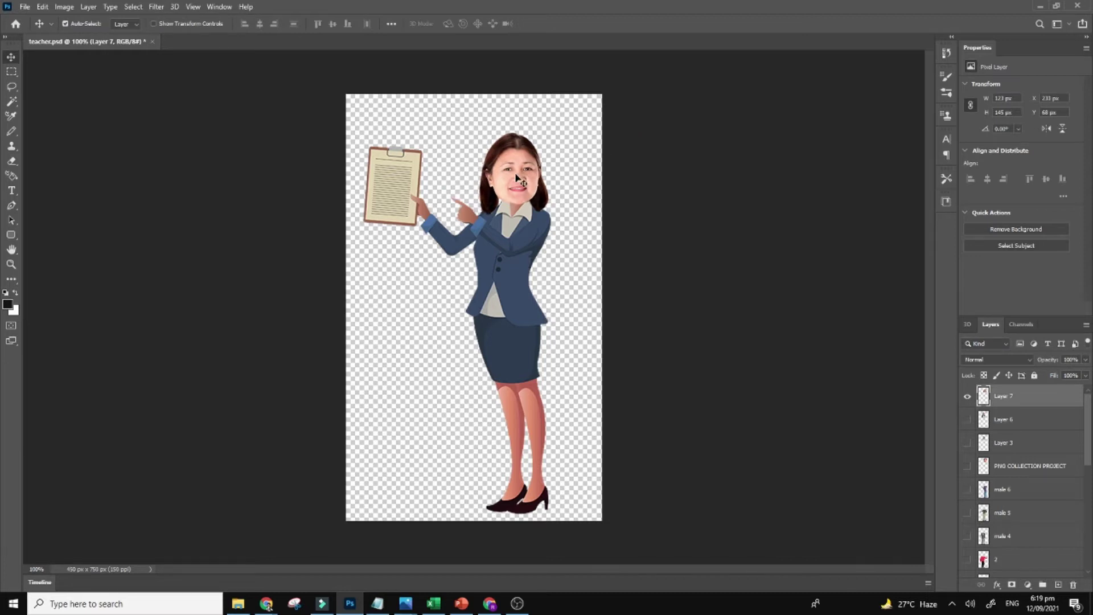
Save a PNG copy in the client 1 folder under the client's name with number 1, using the large file size option
{"action": "key", "text": "ctrl+alt+s"}
{"action": "left_click", "coordinate": [643, 400]}
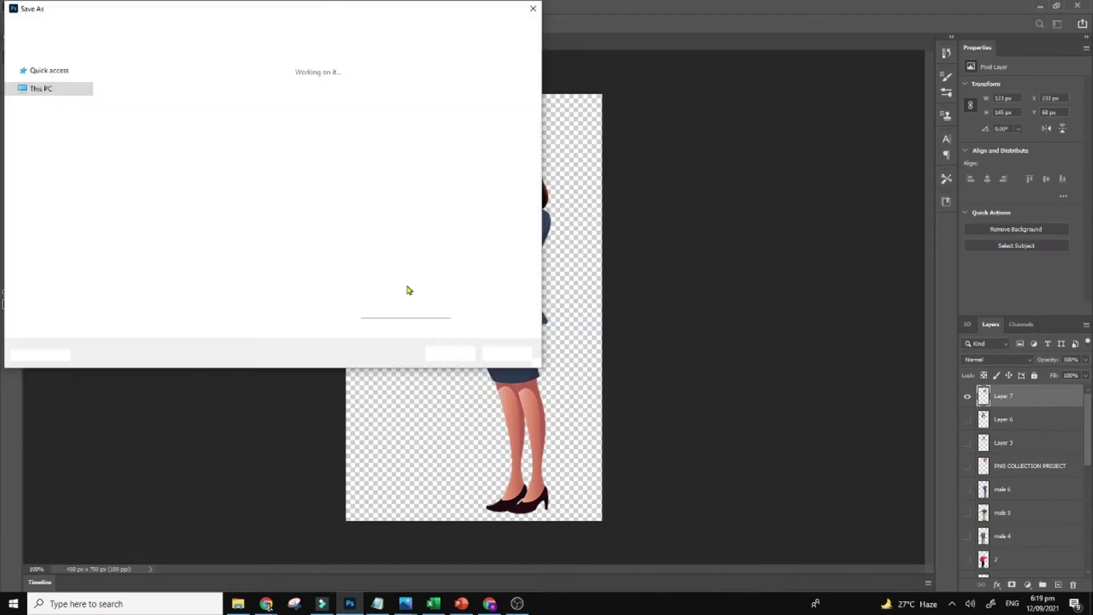
{"action": "left_click", "coordinate": [170, 243]}
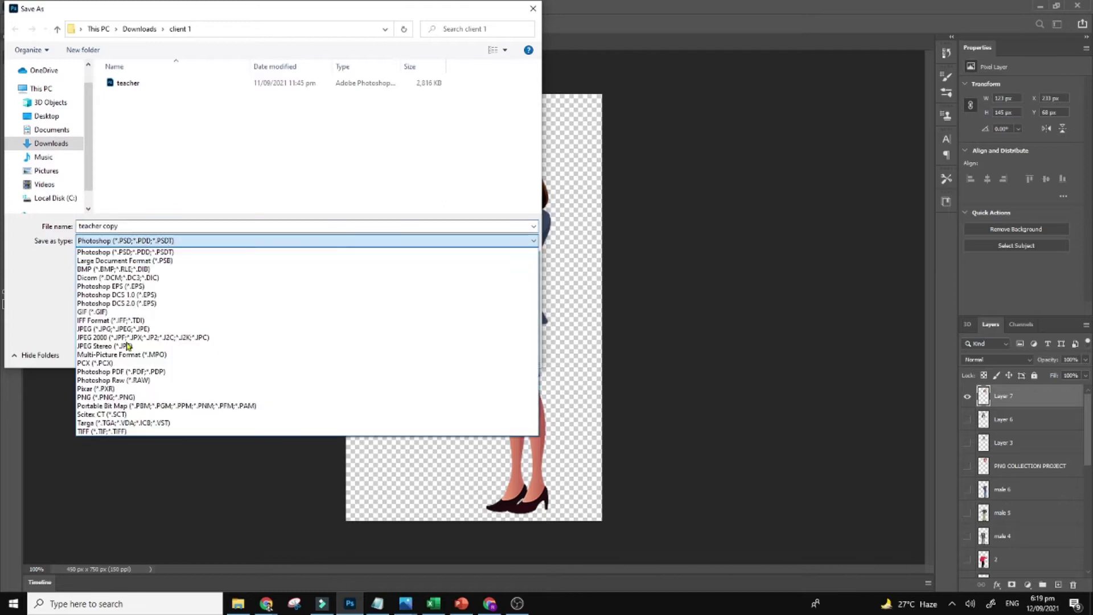
{"action": "left_click", "coordinate": [160, 399]}
{"action": "left_click", "coordinate": [154, 223]}
{"action": "key", "text": "ctrl+a"}
{"action": "type", "text": "mam r"}
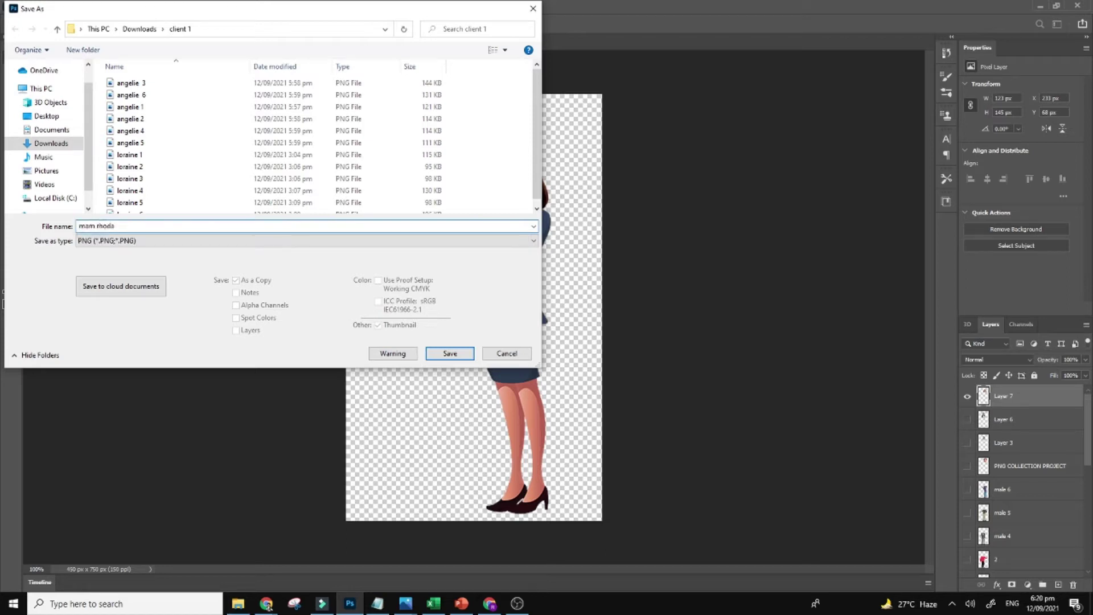
{"action": "key", "text": "Return"}
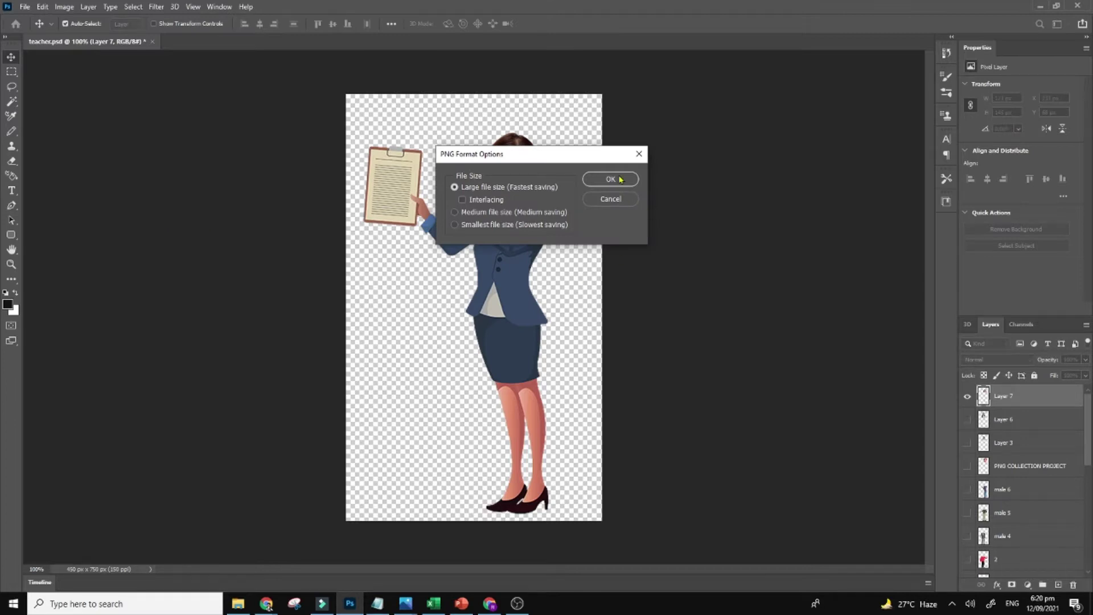
{"action": "left_click", "coordinate": [619, 180]}
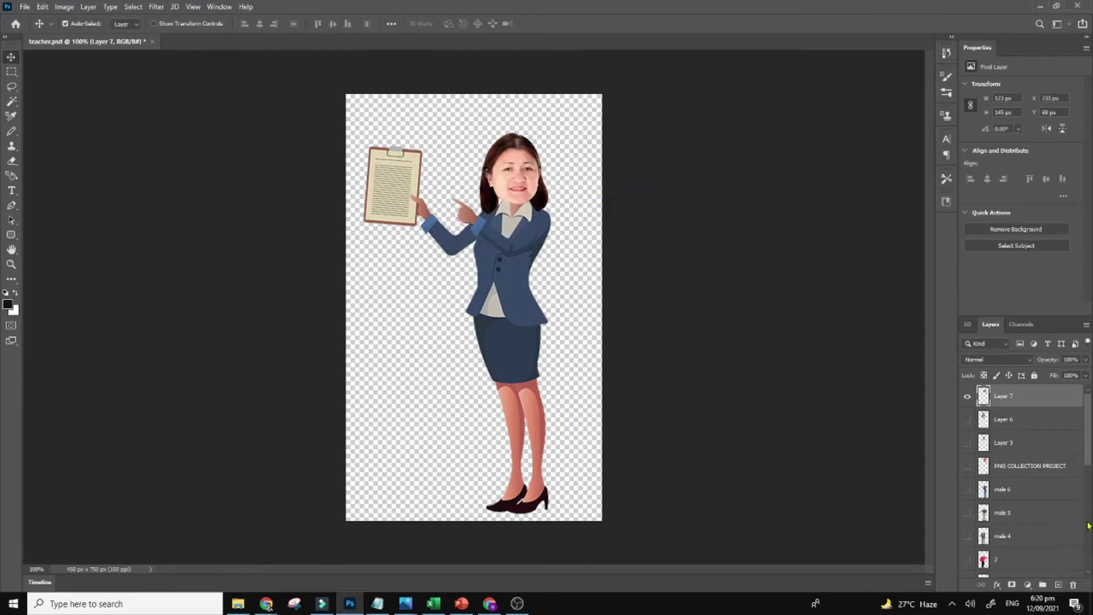
Hide body layer 1, show Layer 4, and move the head onto the new body's neck at about X 171, Y 57 px
{"action": "left_click_drag", "start_coordinate": [1090, 446], "coordinate": [1090, 565]}
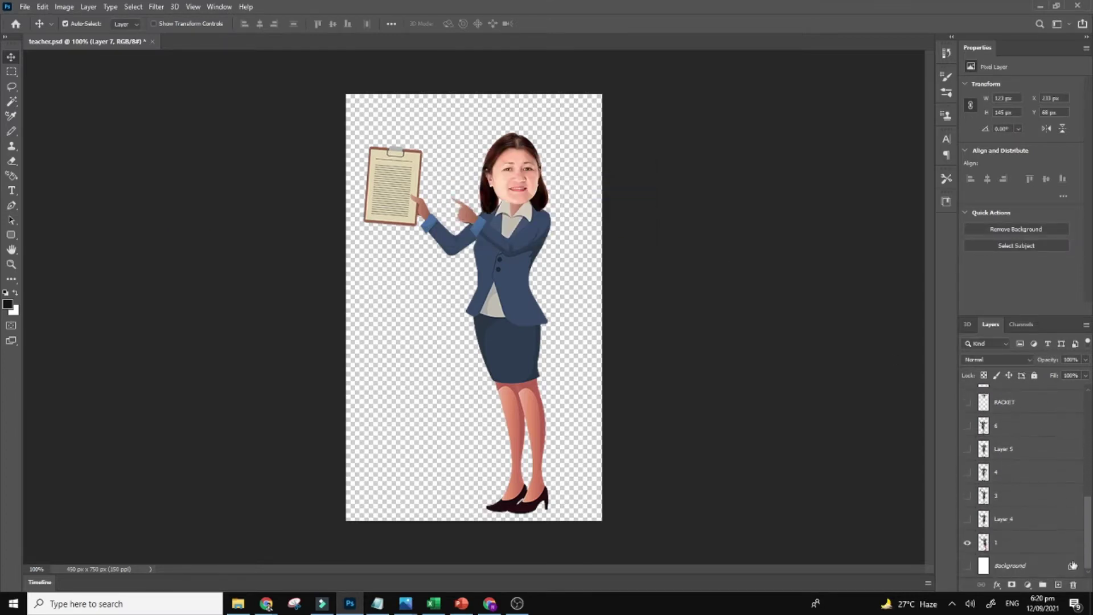
{"action": "left_click", "coordinate": [966, 541]}
{"action": "left_click", "coordinate": [967, 518]}
{"action": "left_click_drag", "start_coordinate": [515, 210], "coordinate": [499, 178]}
{"action": "key", "text": "Up"}
{"action": "key", "text": "Up"}
{"action": "key", "text": "Left"}
{"action": "key", "text": "Left"}
{"action": "key", "text": "Left"}
{"action": "key", "text": "Left"}
{"action": "key", "text": "Left"}
{"action": "key", "text": "Up"}
{"action": "key", "text": "Up"}
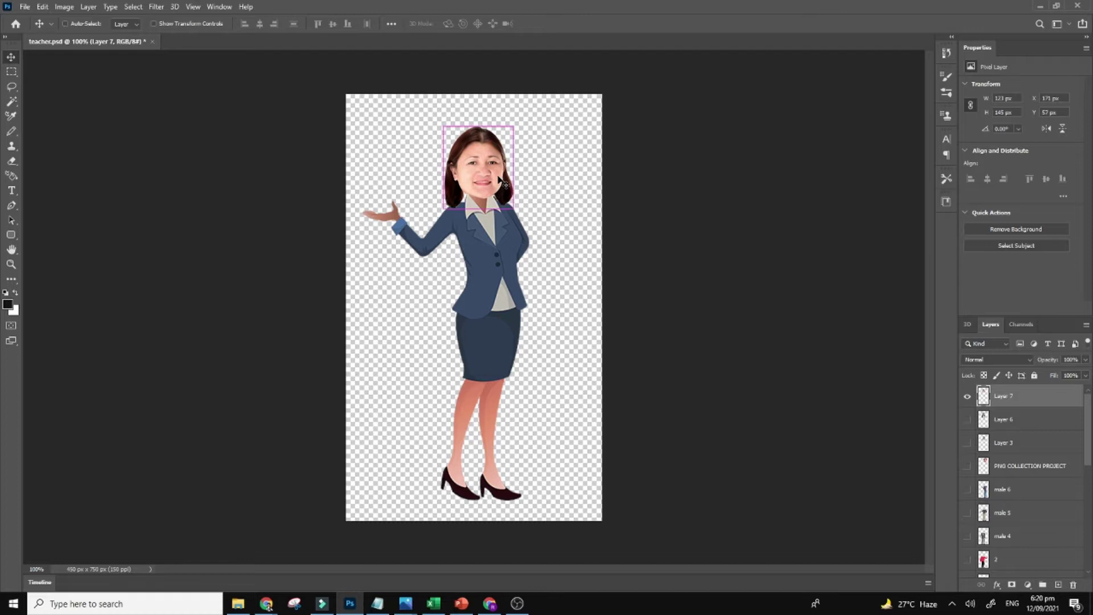
Fine-tune the head's size to about 123 × 144 px and nudge it into line with the collar
{"action": "key", "text": "ctrl+t"}
{"action": "left_click_drag", "start_coordinate": [538, 120], "coordinate": [540, 123]}
{"action": "key", "text": "Return"}
{"action": "key", "text": "Up"}
{"action": "key", "text": "Down"}
{"action": "key", "text": "Down"}
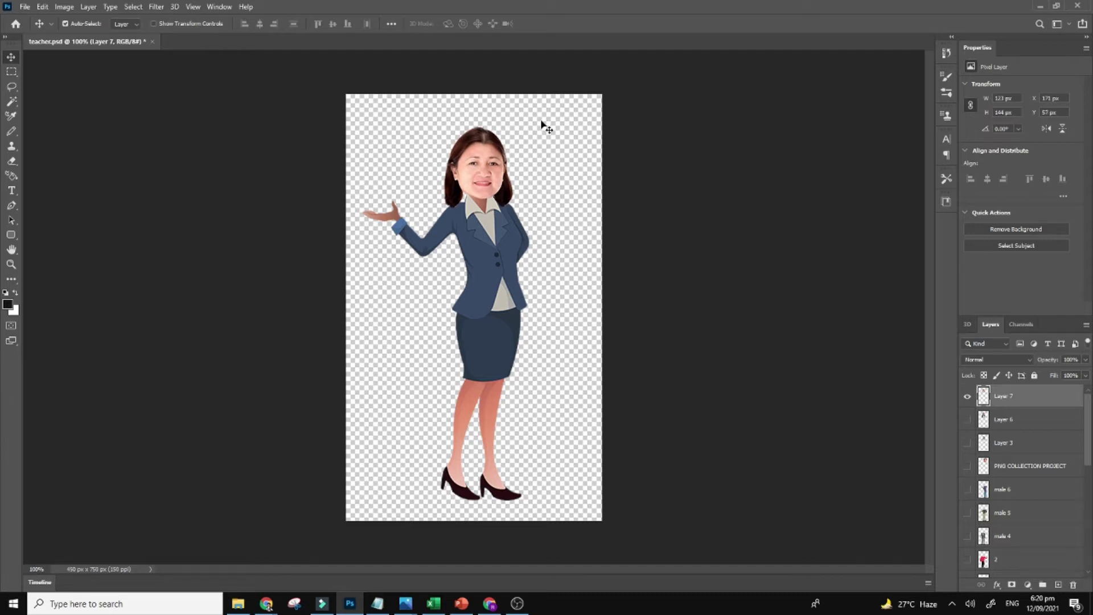
Save the open-palm pose as a PNG copy under the client's name with number 2
{"action": "key", "text": "ctrl+alt+s"}
{"action": "left_click", "coordinate": [620, 404]}
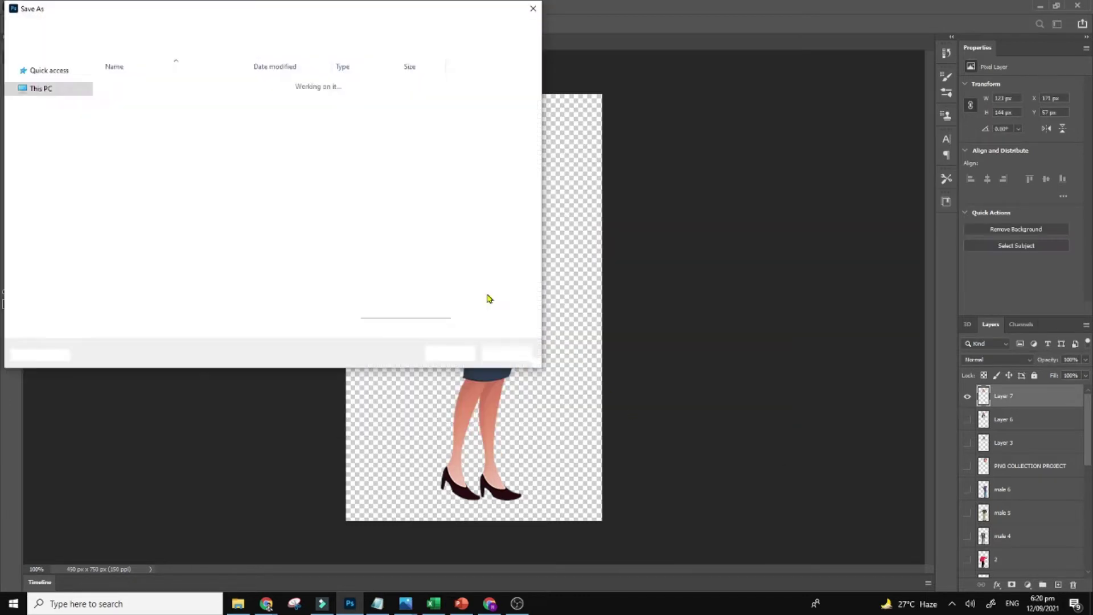
{"action": "left_click", "coordinate": [218, 246]}
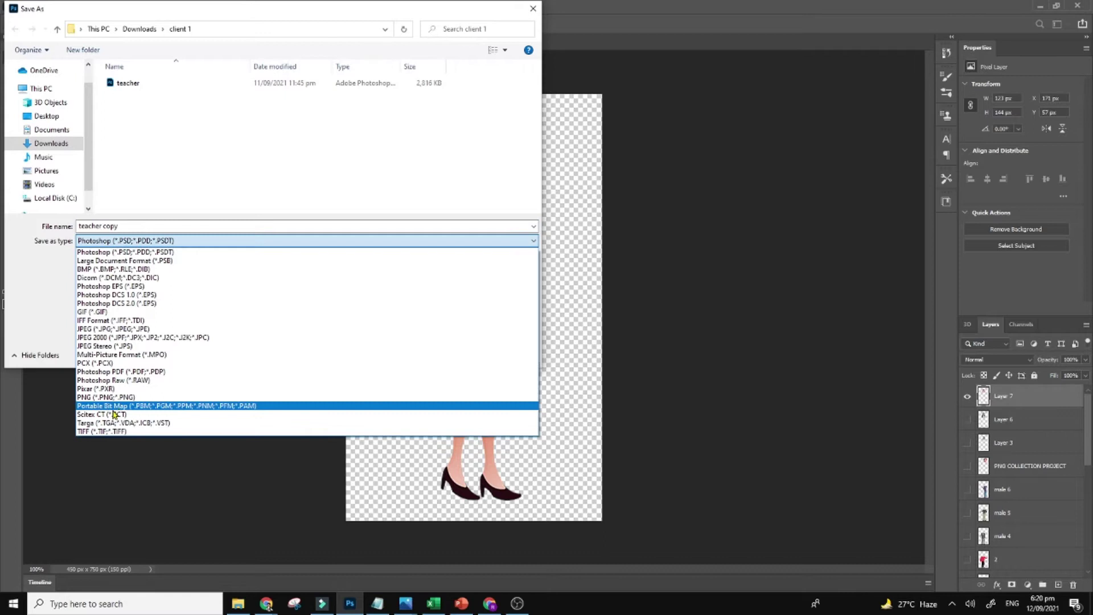
{"action": "left_click", "coordinate": [117, 405]}
{"action": "left_click", "coordinate": [148, 231]}
{"action": "type", "text": "moms head 2"}
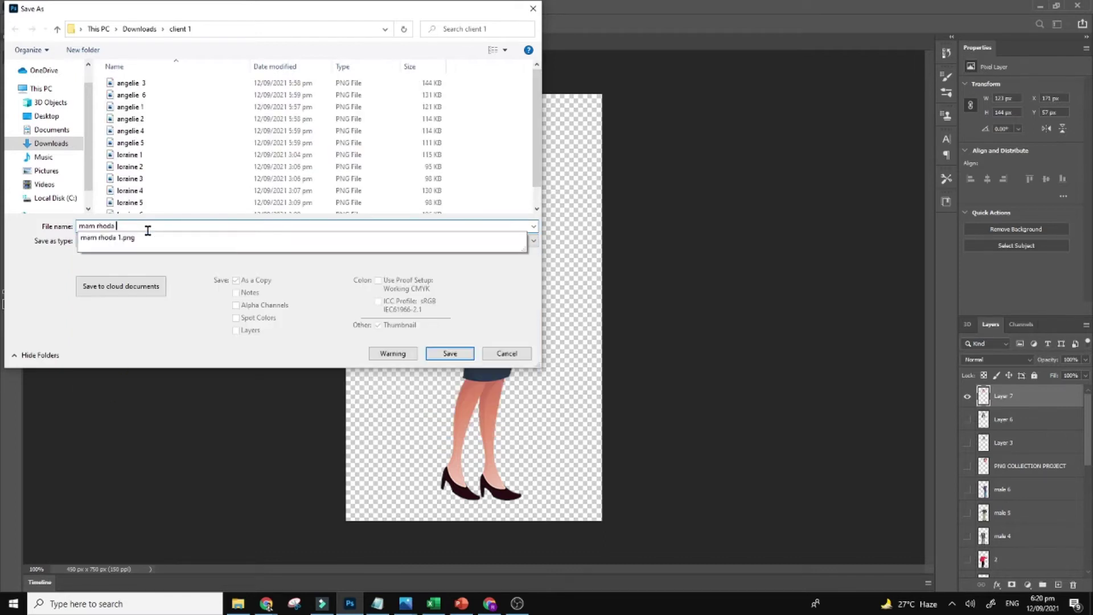
{"action": "key", "text": "Return"}
{"action": "key", "text": "Return"}
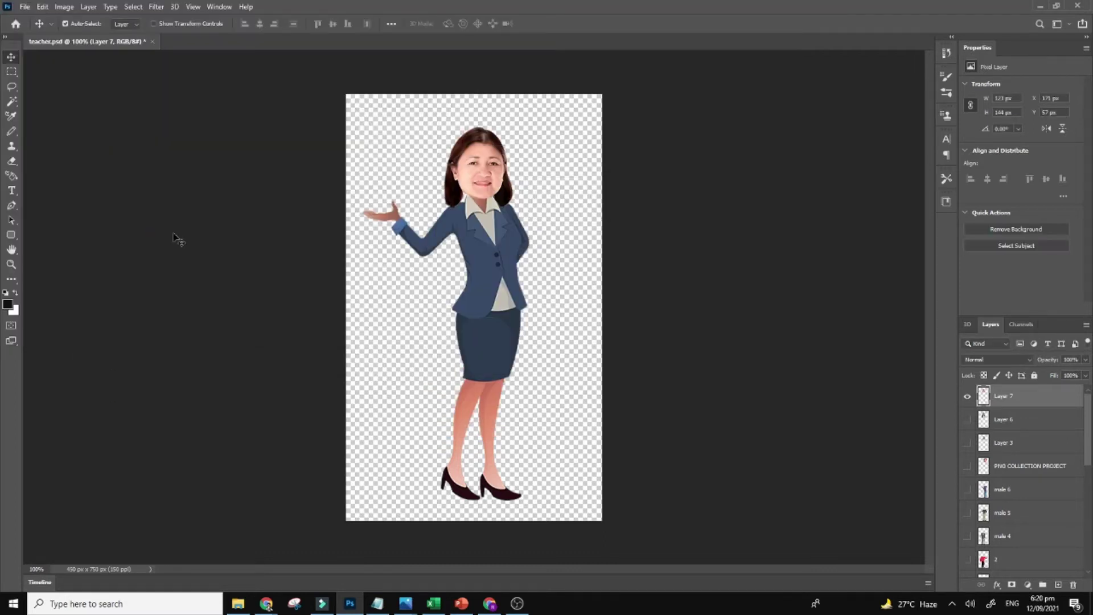
Swap body Layer 4 for layer 3 and shift the head slightly to about X 173, Y 60 px
{"action": "scroll", "coordinate": [978, 489], "scroll_direction": "down", "scroll_amount": 10}
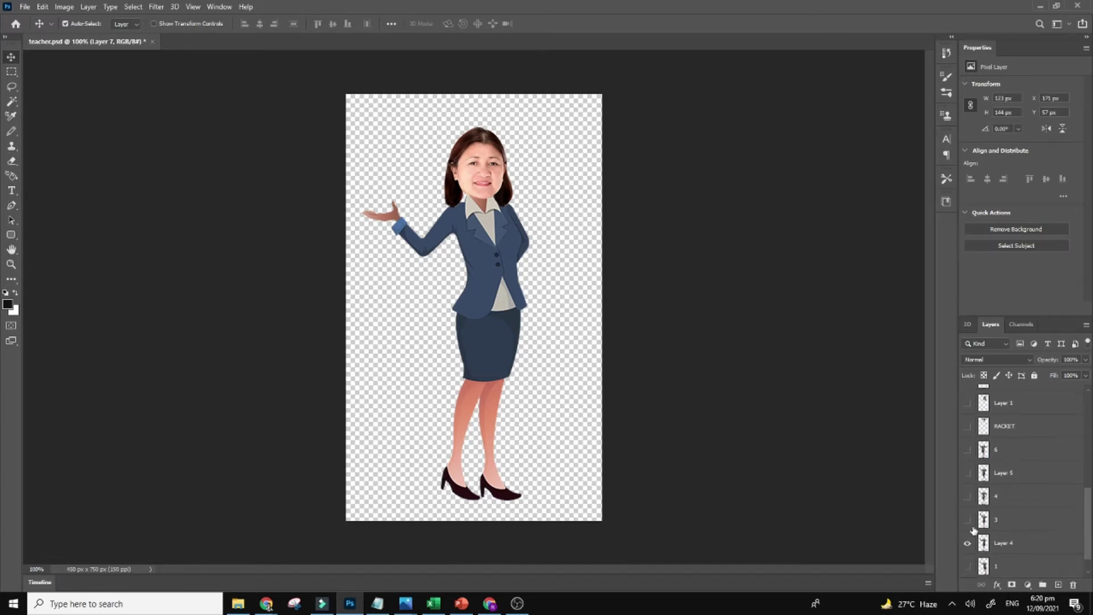
{"action": "left_click", "coordinate": [967, 544]}
{"action": "left_click", "coordinate": [967, 520]}
{"action": "left_click", "coordinate": [997, 520]}
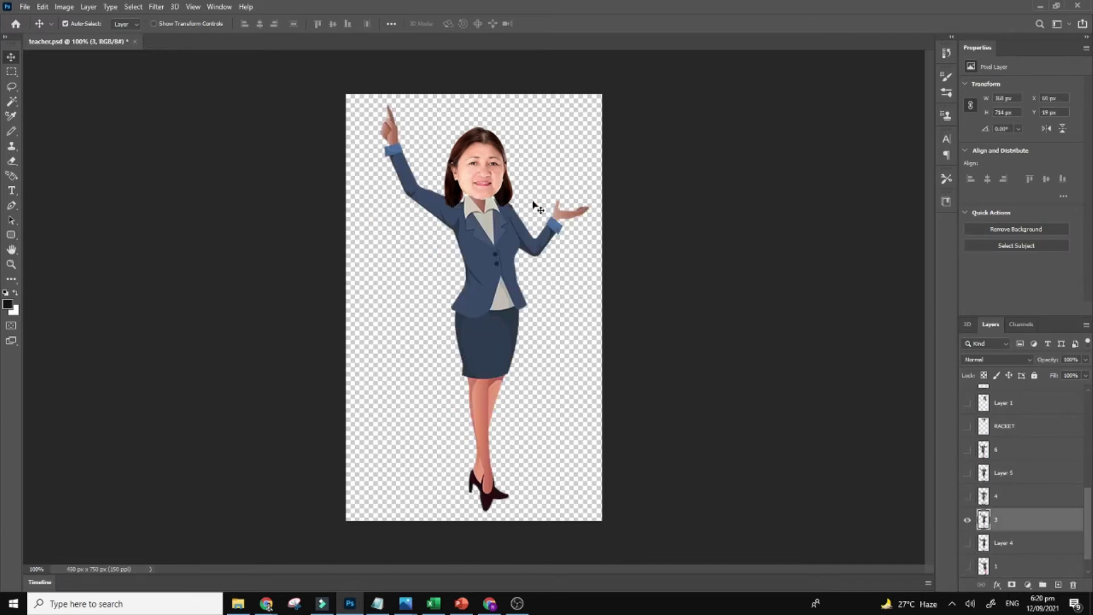
{"action": "left_click", "coordinate": [494, 183]}
{"action": "key", "text": "ctrl"}
{"action": "mouse_move", "coordinate": [491, 175]}
{"action": "left_mouse_down"}
{"action": "mouse_move", "coordinate": [489, 148]}
{"action": "mouse_move", "coordinate": [491, 177]}
{"action": "left_mouse_up"}
{"action": "key", "text": "Right"}
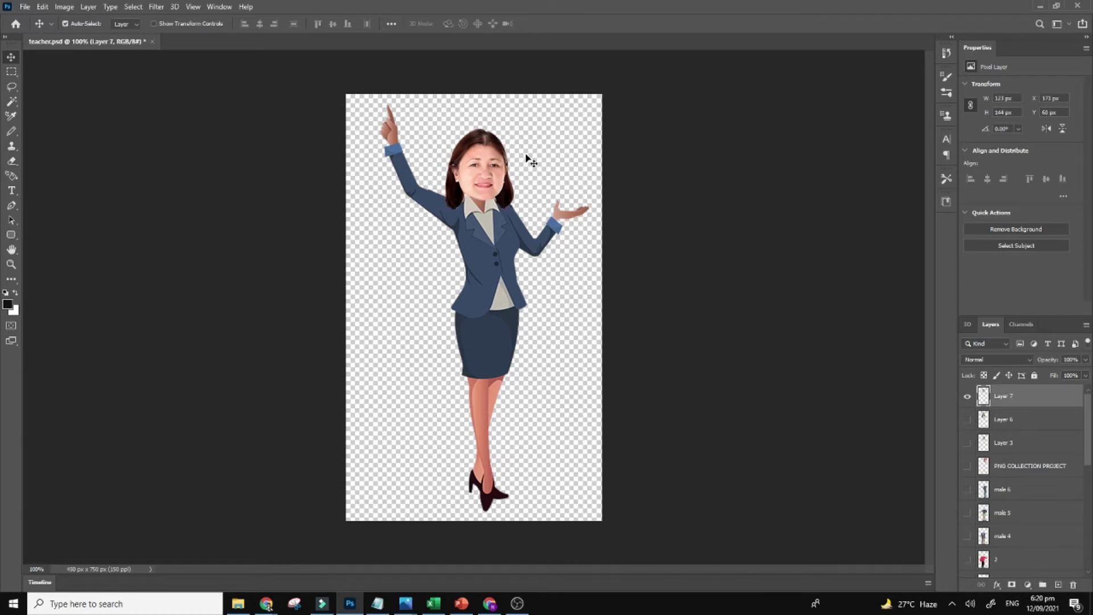
Save the raised-finger pose as a PNG copy under the client's name with number 3
{"action": "key", "text": "ctrl+alt+s"}
{"action": "left_click", "coordinate": [620, 401]}
{"action": "left_click", "coordinate": [159, 241]}
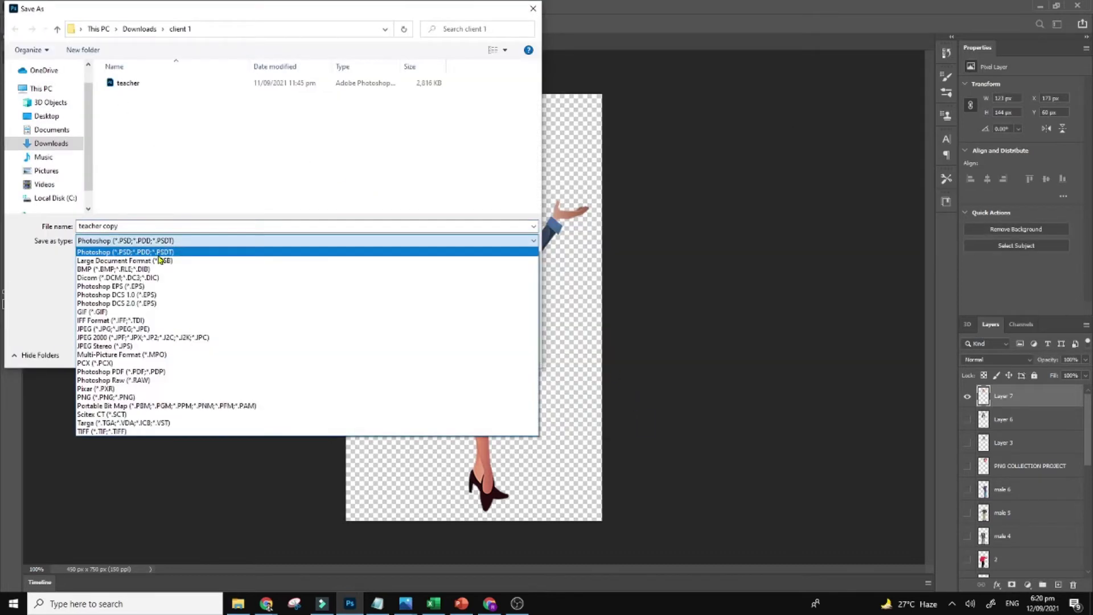
{"action": "left_click", "coordinate": [121, 397]}
{"action": "left_click", "coordinate": [137, 227]}
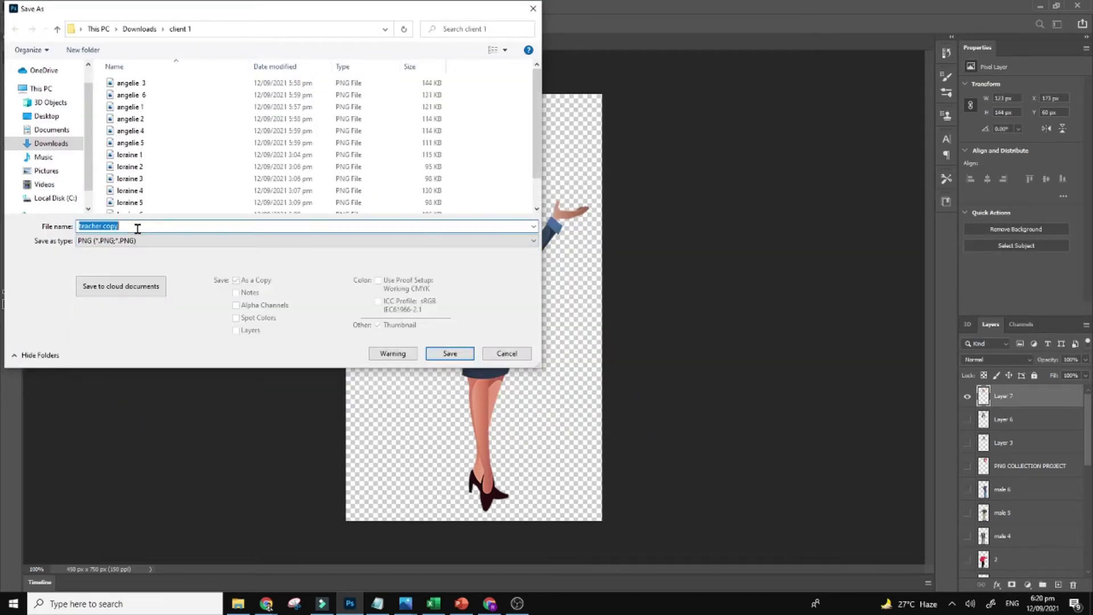
{"action": "type", "text": "mam rhoda"}
{"action": "key", "text": "Return"}
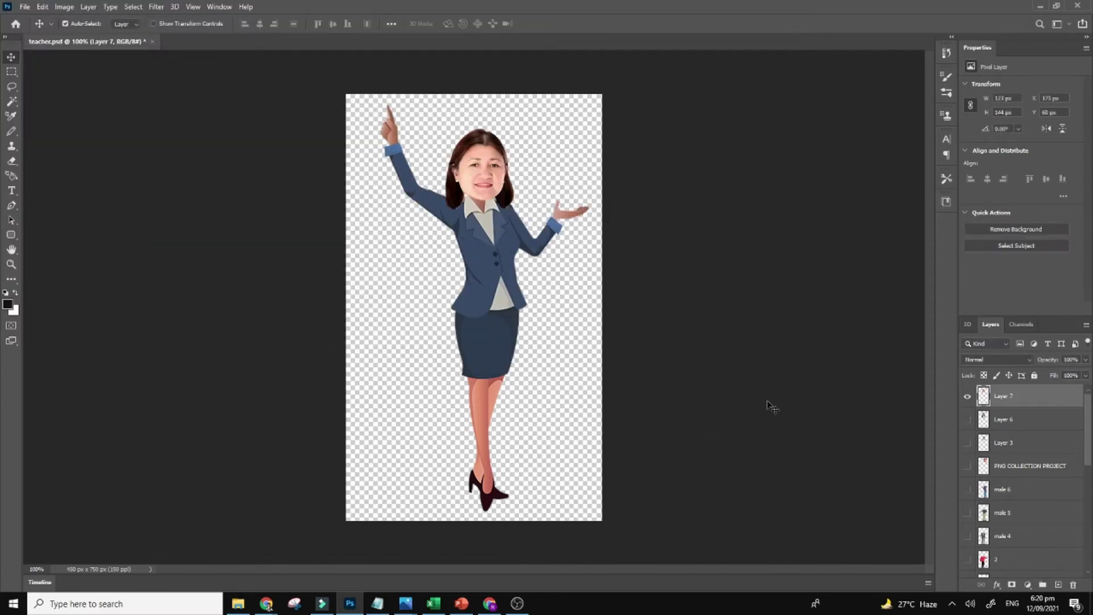
Swap body layer 3 for layer 4 and align the head with its neck at about X 181, Y 57 px
{"action": "left_click_drag", "start_coordinate": [1090, 424], "coordinate": [1085, 523]}
{"action": "left_click", "coordinate": [967, 509]}
{"action": "left_click", "coordinate": [967, 486]}
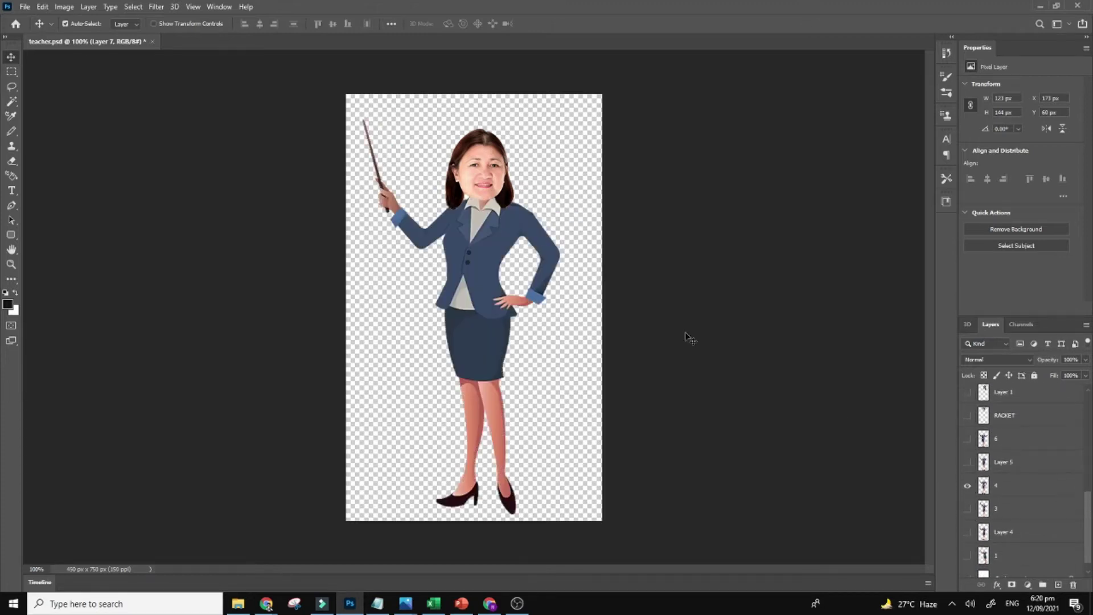
{"action": "left_click_drag", "start_coordinate": [505, 166], "coordinate": [509, 164]}
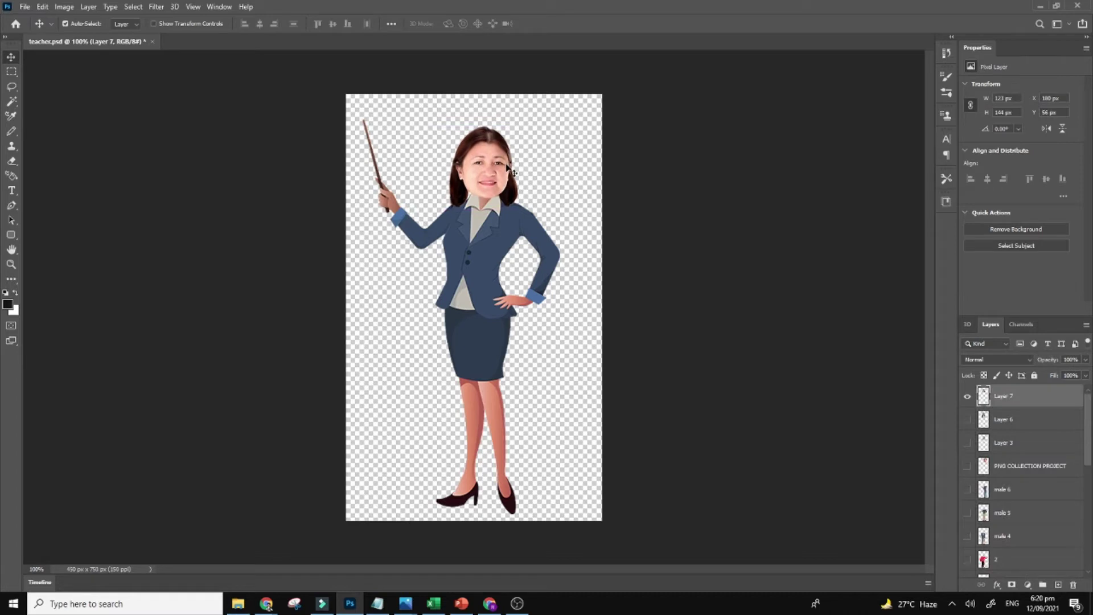
{"action": "key", "text": "Right"}
{"action": "key", "text": "Down"}
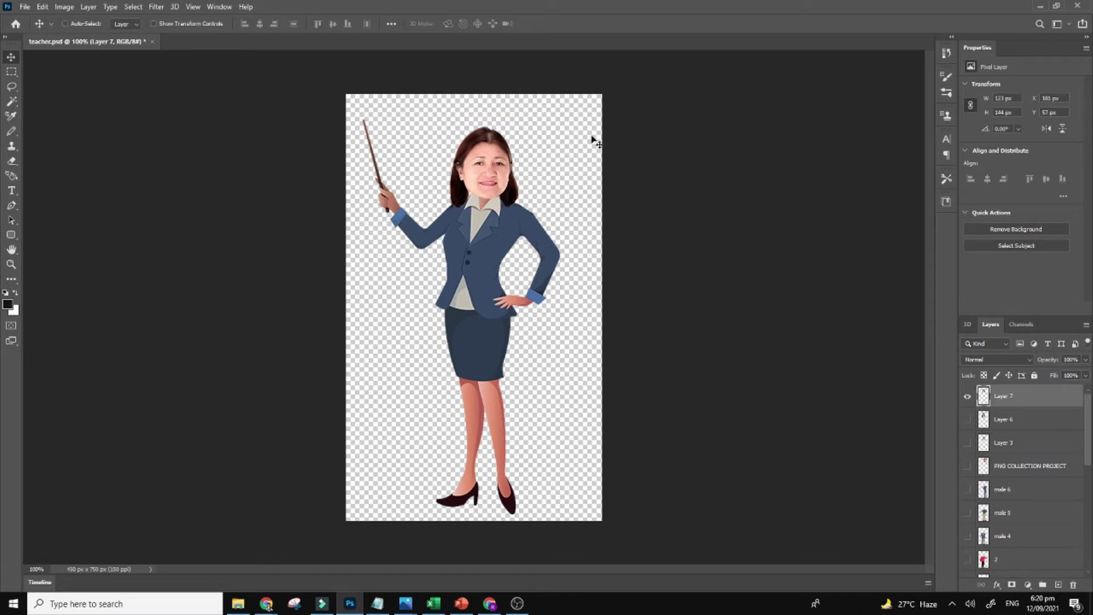
Enlarge the head slightly to about 124 × 147 px on the body holding the pointer stick
{"action": "key", "text": "ctrl+t"}
{"action": "left_click_drag", "start_coordinate": [545, 126], "coordinate": [542, 123]}
{"action": "key", "text": "Return"}
Save the pointer-stick pose as a Photoshop (PSD) copy under the client's name with number 4
{"action": "key", "text": "ctrl+alt+s"}
{"action": "left_click", "coordinate": [560, 398]}
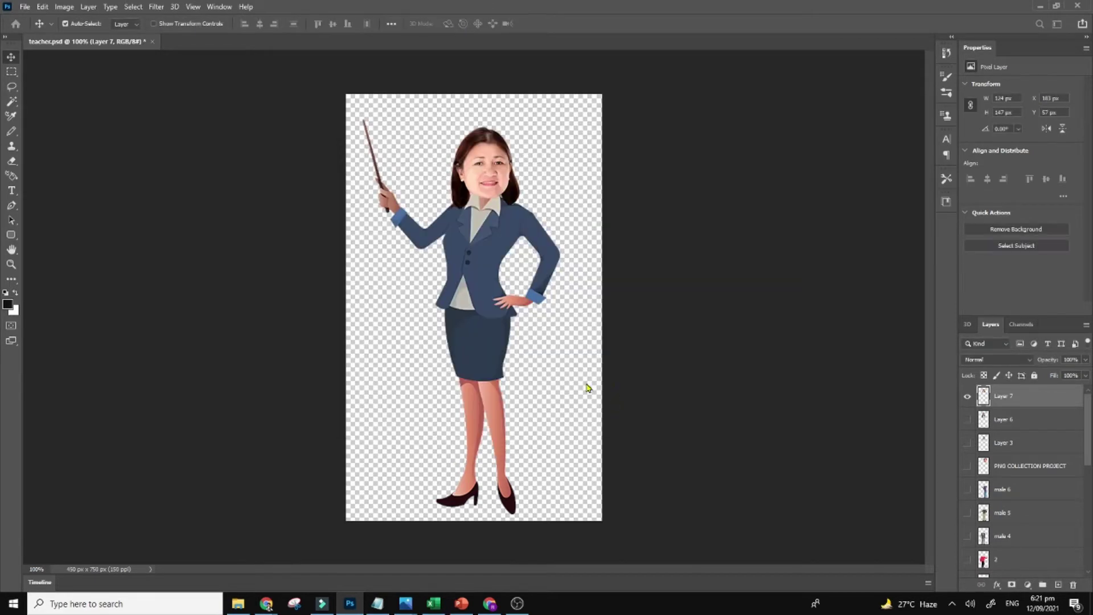
{"action": "type", "text": "woman head 4"}
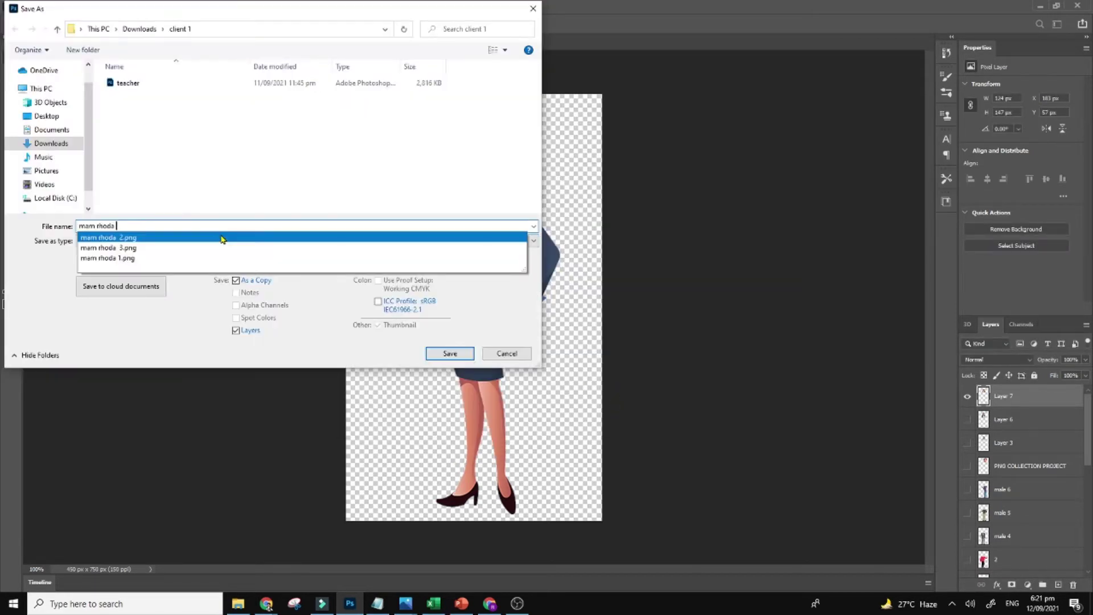
{"action": "key", "text": "Return"}
{"action": "key", "text": "Return"}
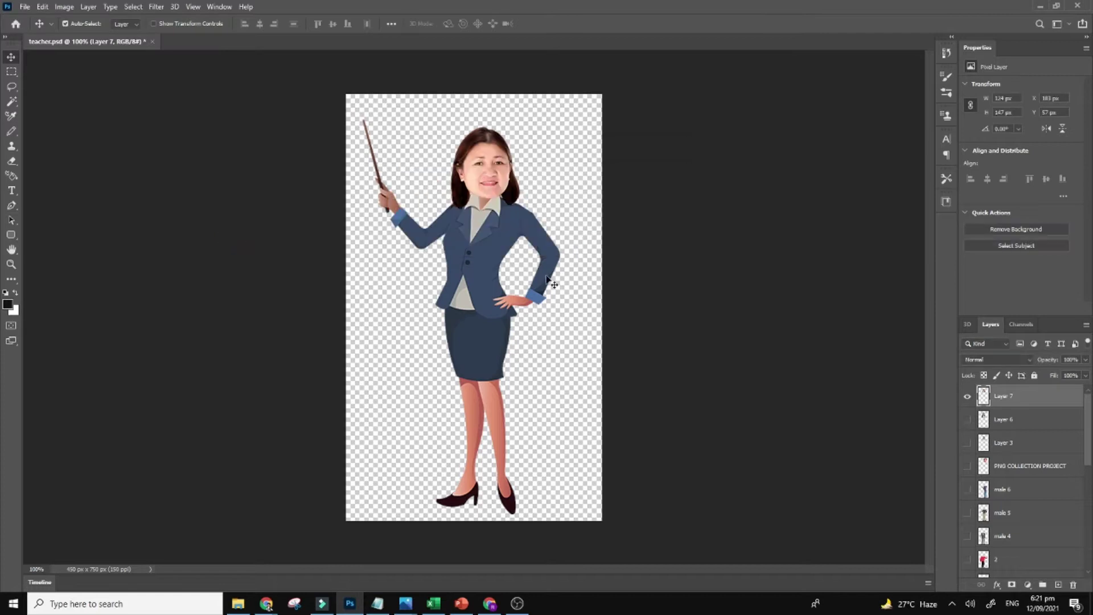
Swap body layer 4 for Layer 5 and fit the head to its neck at about 123 × 145 px
{"action": "left_click_drag", "start_coordinate": [1085, 409], "coordinate": [1086, 506]}
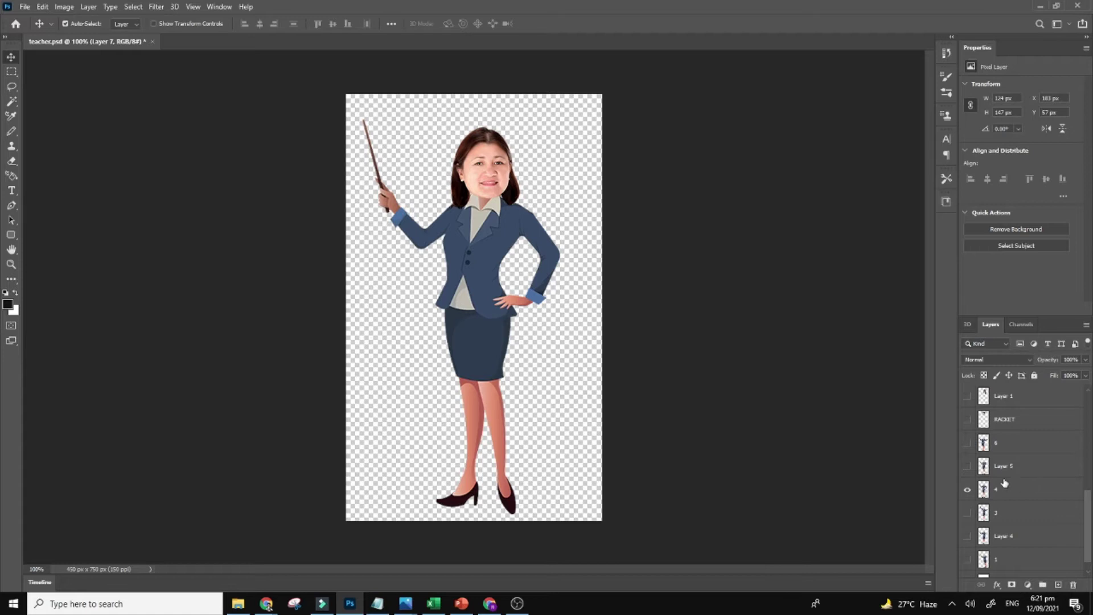
{"action": "left_click", "coordinate": [967, 466]}
{"action": "left_click", "coordinate": [967, 490]}
{"action": "left_click_drag", "start_coordinate": [493, 183], "coordinate": [499, 185]}
{"action": "key", "text": "ctrl+t"}
{"action": "left_click_drag", "start_coordinate": [526, 129], "coordinate": [530, 126]}
{"action": "key", "text": "ctrl+z"}
{"action": "key", "text": "Return"}
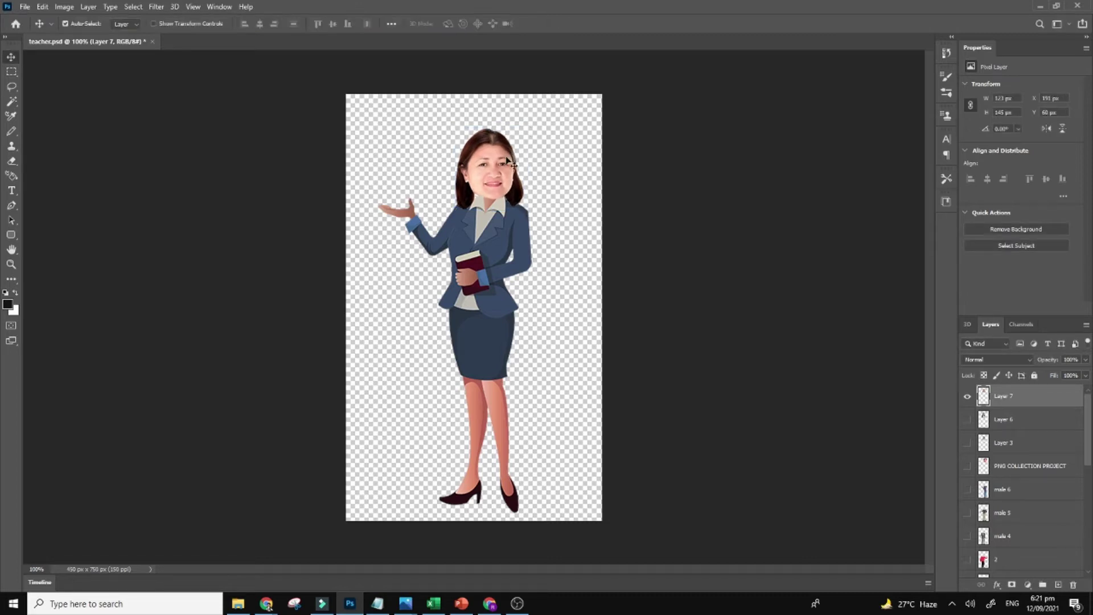
{"action": "key", "text": "ctrl+shift+s"}
{"action": "left_click", "coordinate": [619, 398]}
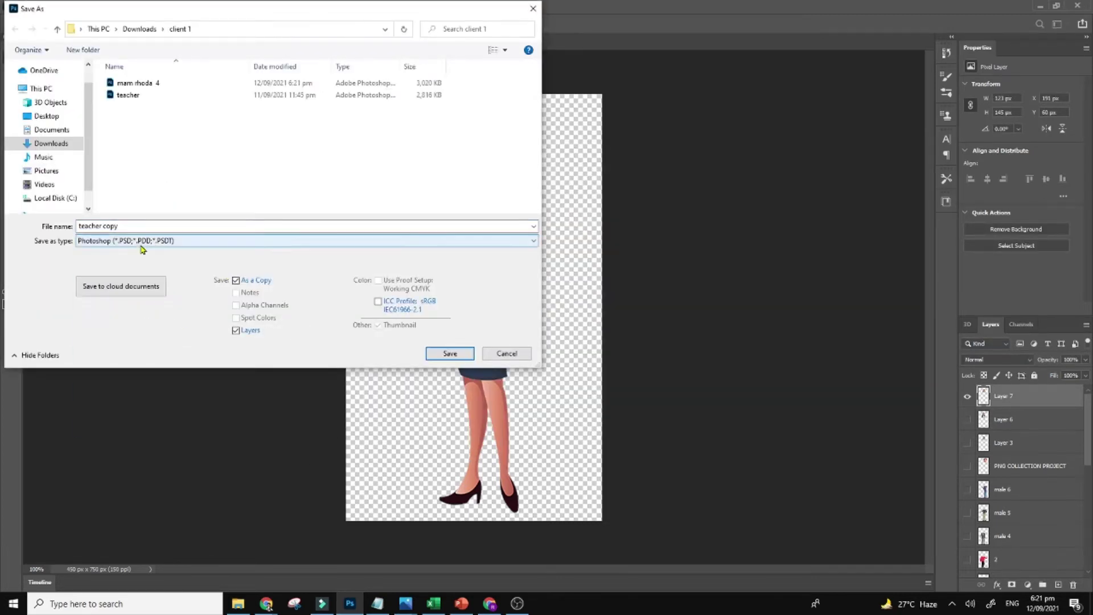
{"action": "left_click", "coordinate": [514, 354]}
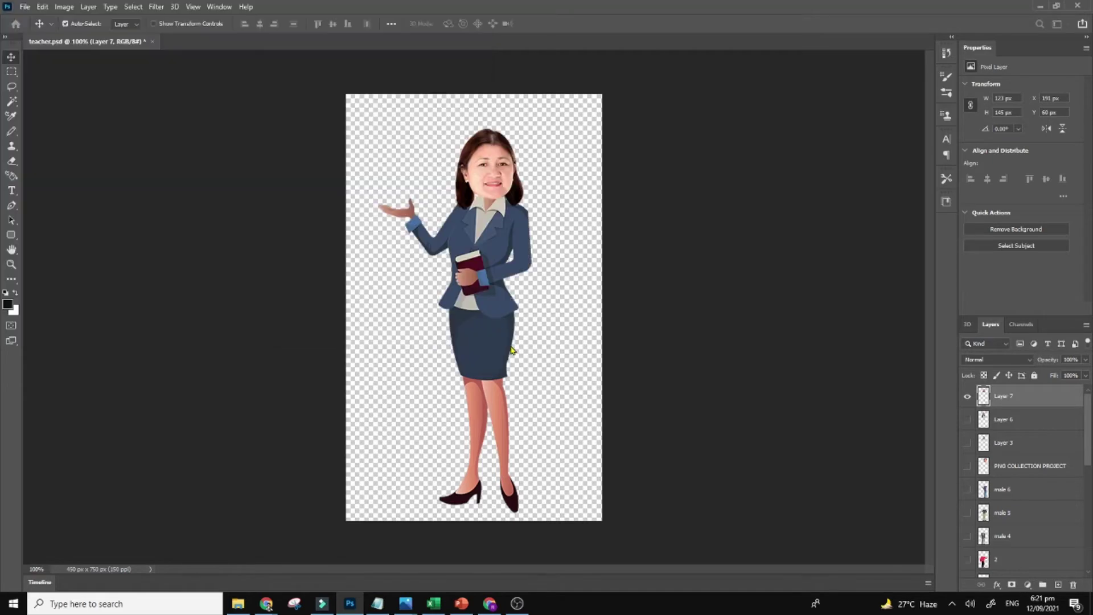
Export the book-holding pose as a PNG on the computer under the client's name with number 5, using the large file size option
{"action": "key", "text": "ctrl+shift+s"}
{"action": "key", "text": "Return"}
{"action": "left_click", "coordinate": [153, 240]}
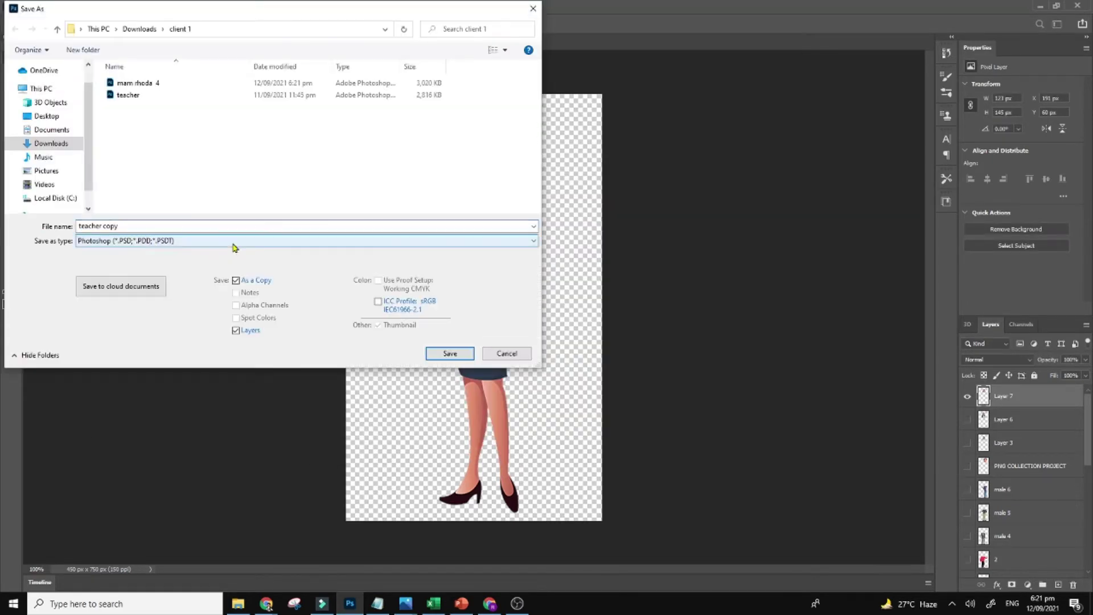
{"action": "left_click", "coordinate": [117, 397]}
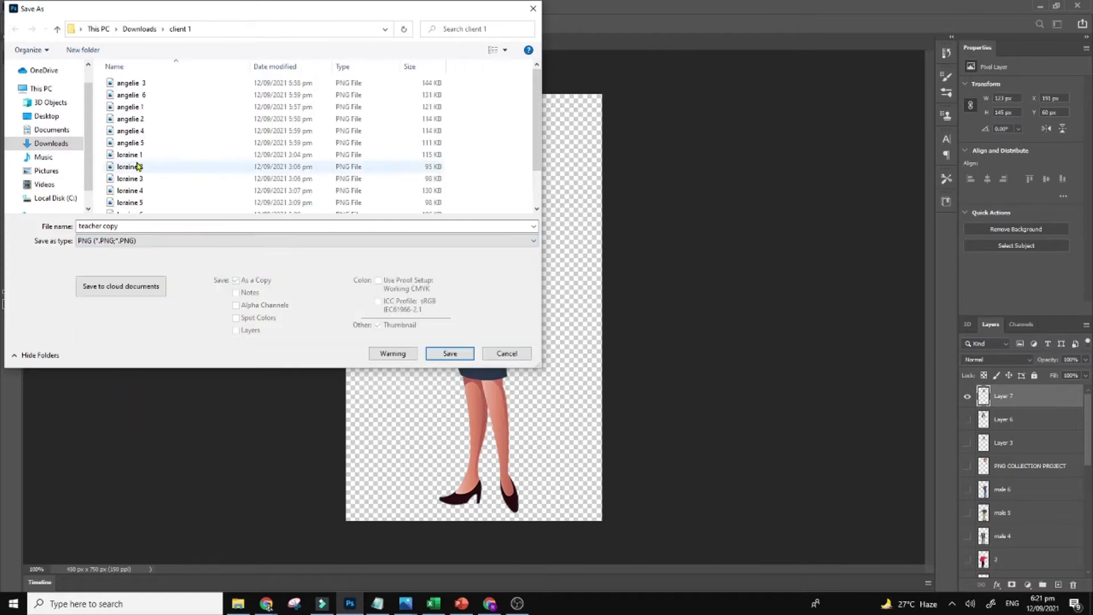
{"action": "left_click", "coordinate": [146, 226]}
{"action": "type", "text": "mam rhoda "}
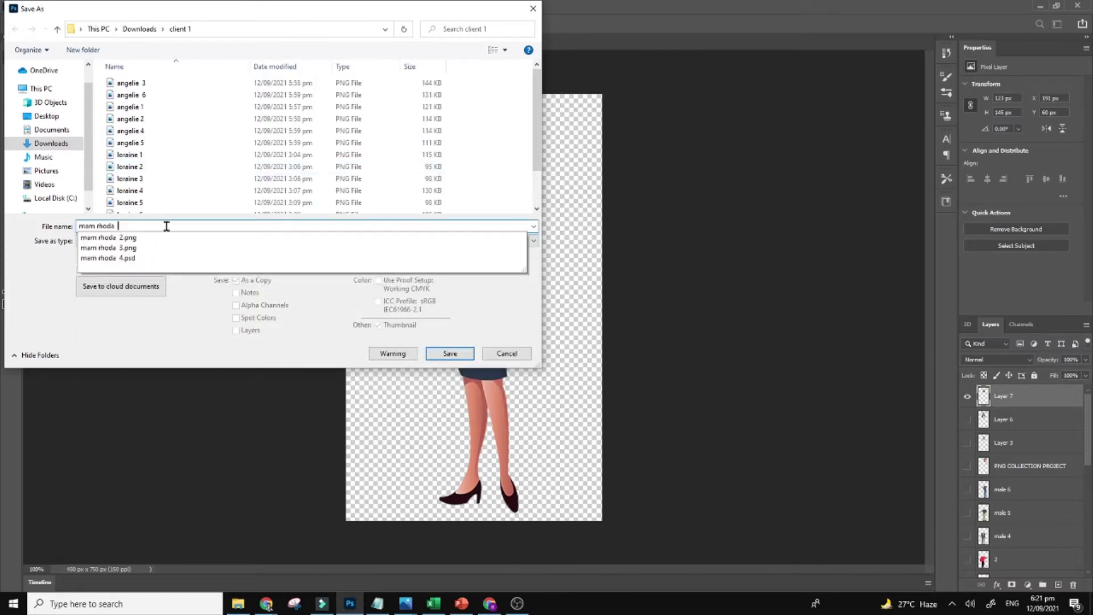
{"action": "type", "text": "5"}
{"action": "key", "text": "Return"}
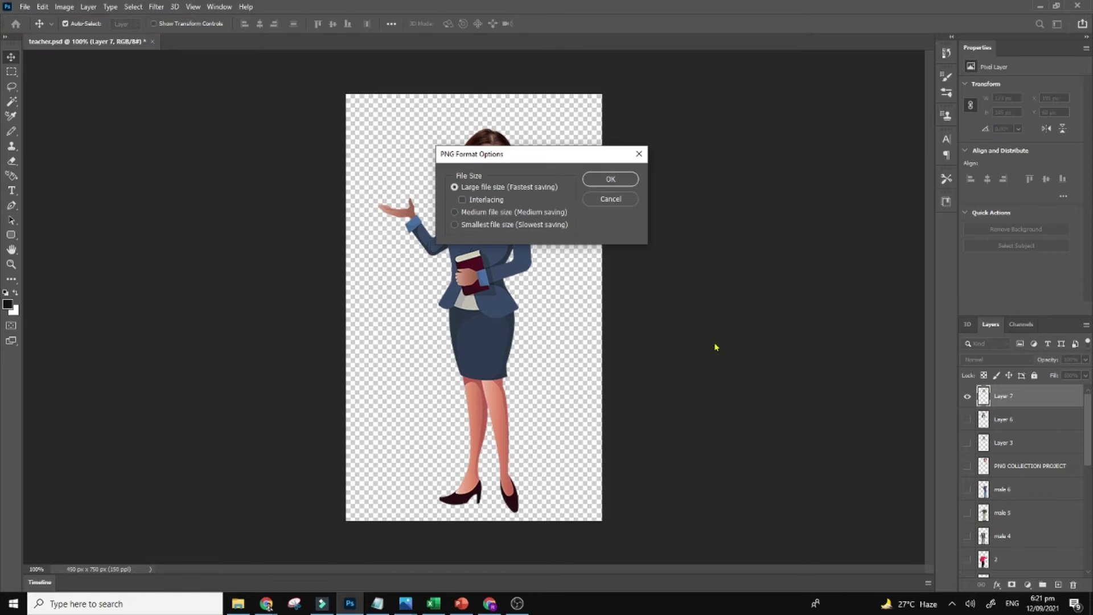
{"action": "left_click", "coordinate": [612, 180]}
Swap body Layer 5 for layer 6 and align the head with its neck at about X 172, Y 58 px
{"action": "left_click_drag", "start_coordinate": [1088, 432], "coordinate": [1084, 515]}
{"action": "left_click", "coordinate": [967, 501]}
{"action": "left_click", "coordinate": [967, 478]}
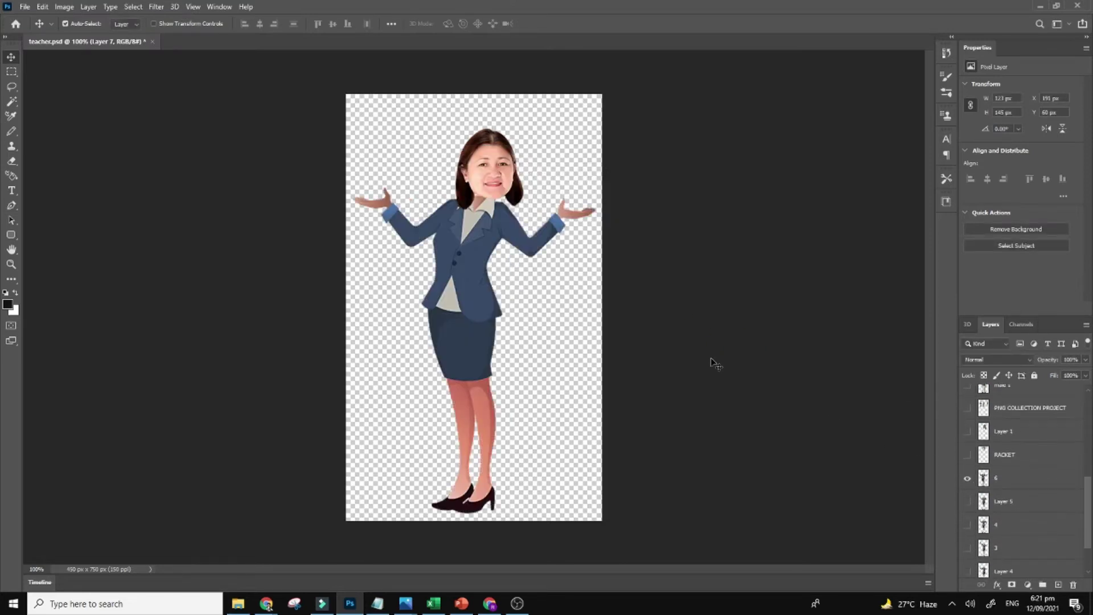
{"action": "left_click_drag", "start_coordinate": [505, 184], "coordinate": [494, 183]}
Export the open-arms pose as a PNG in the client 1 folder under the client's name with number 6
{"action": "key", "text": "ctrl+shift+s"}
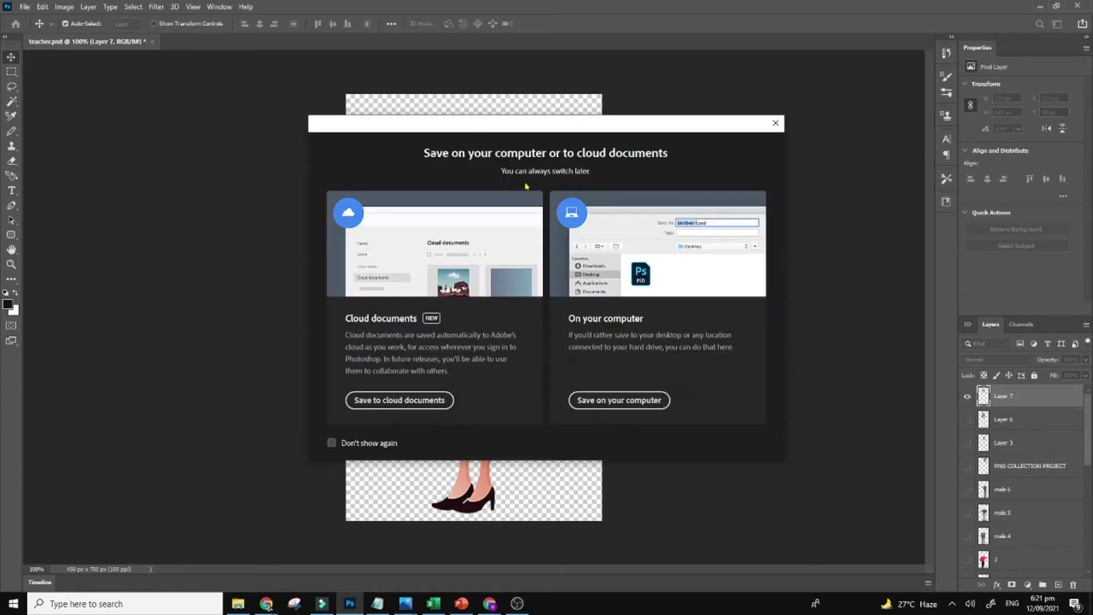
{"action": "left_click", "coordinate": [616, 396]}
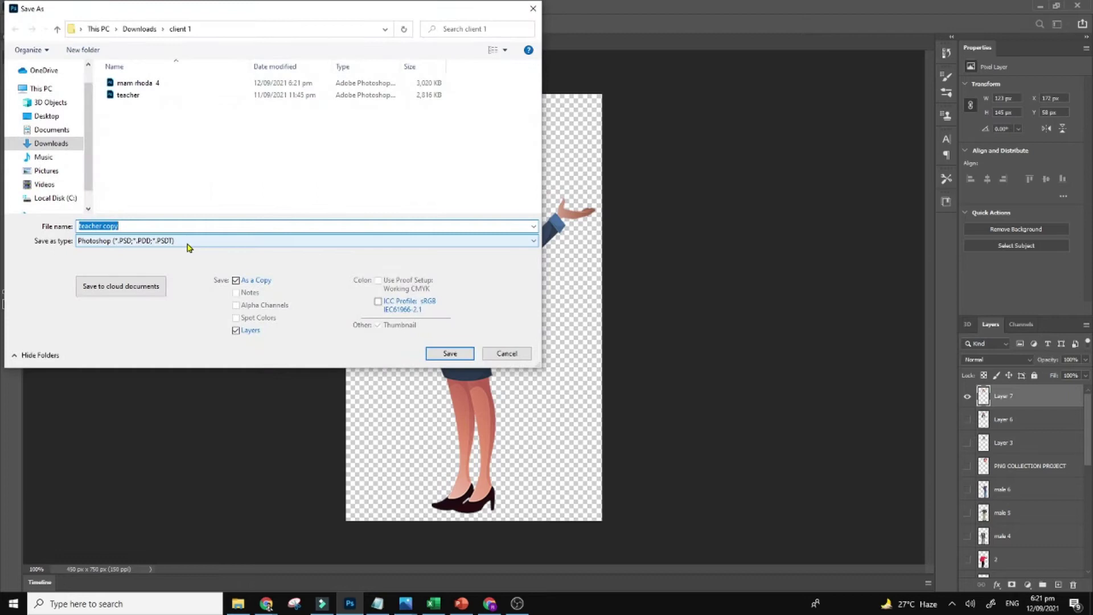
{"action": "left_click", "coordinate": [186, 242]}
{"action": "left_click", "coordinate": [120, 398]}
{"action": "left_click", "coordinate": [129, 220]}
{"action": "type", "text": "mam rhoda 6"}
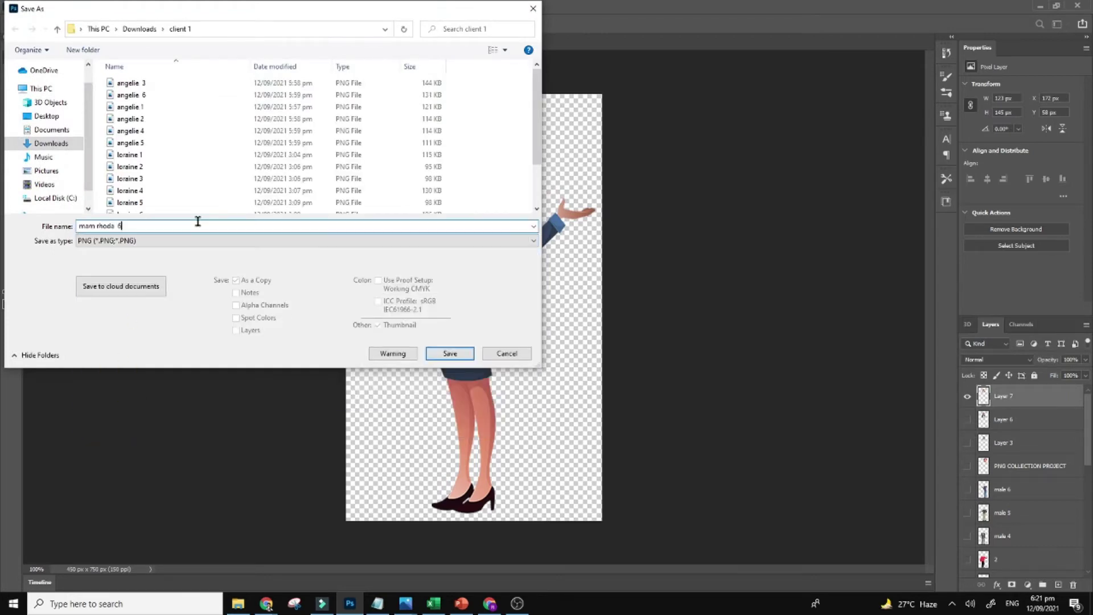
{"action": "key", "text": "Return"}
{"action": "key", "text": "Return"}
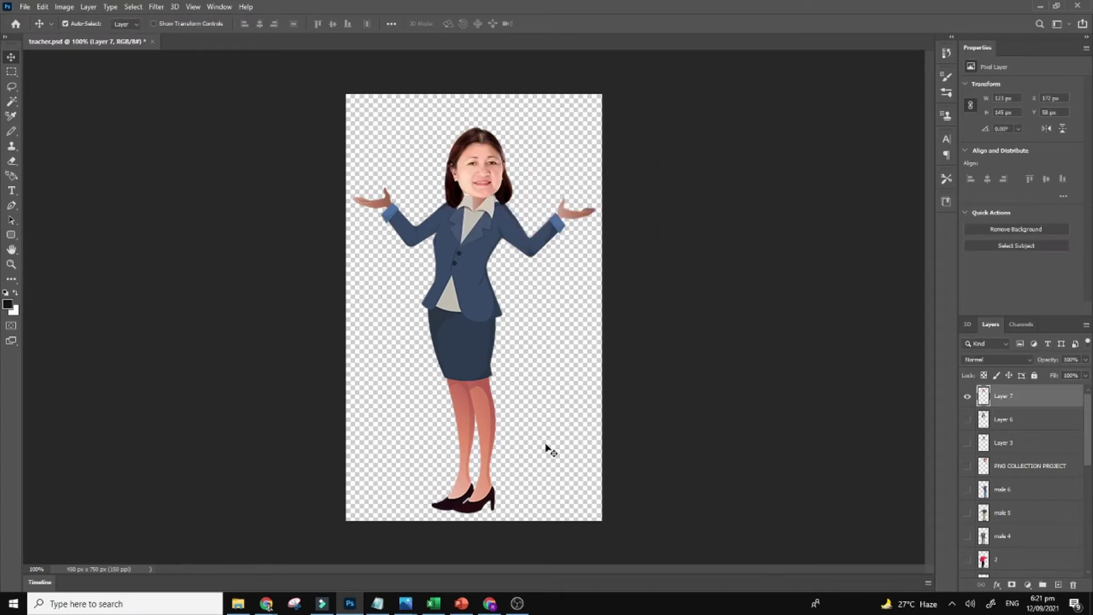
Open the client 1 folder inside Downloads in File Explorer and delete all pose images of the two previous clients
{"action": "left_click", "coordinate": [461, 603]}
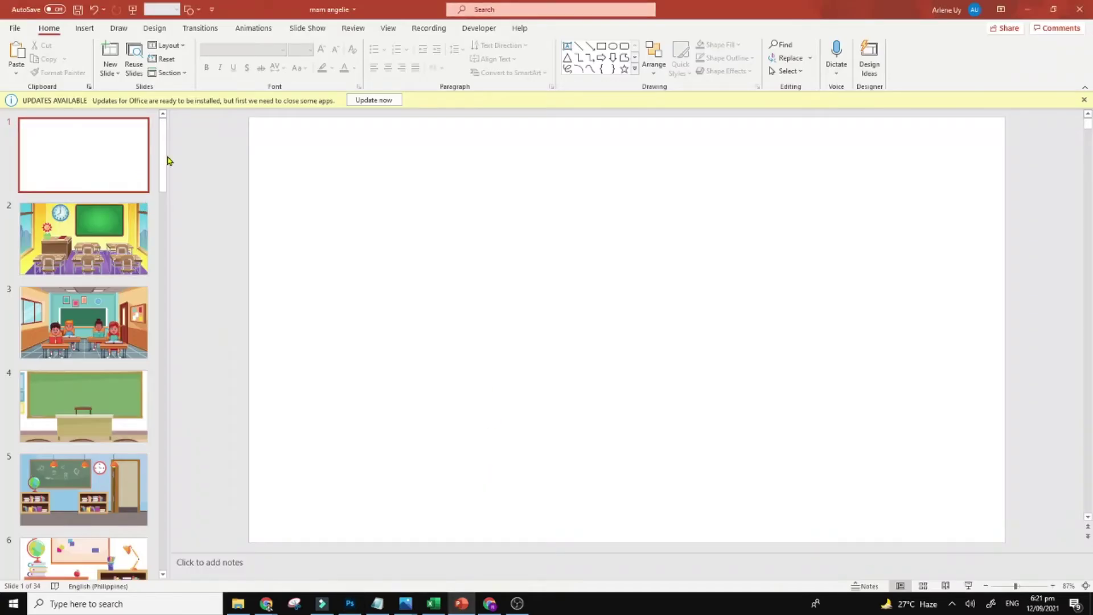
{"action": "left_click", "coordinate": [238, 604]}
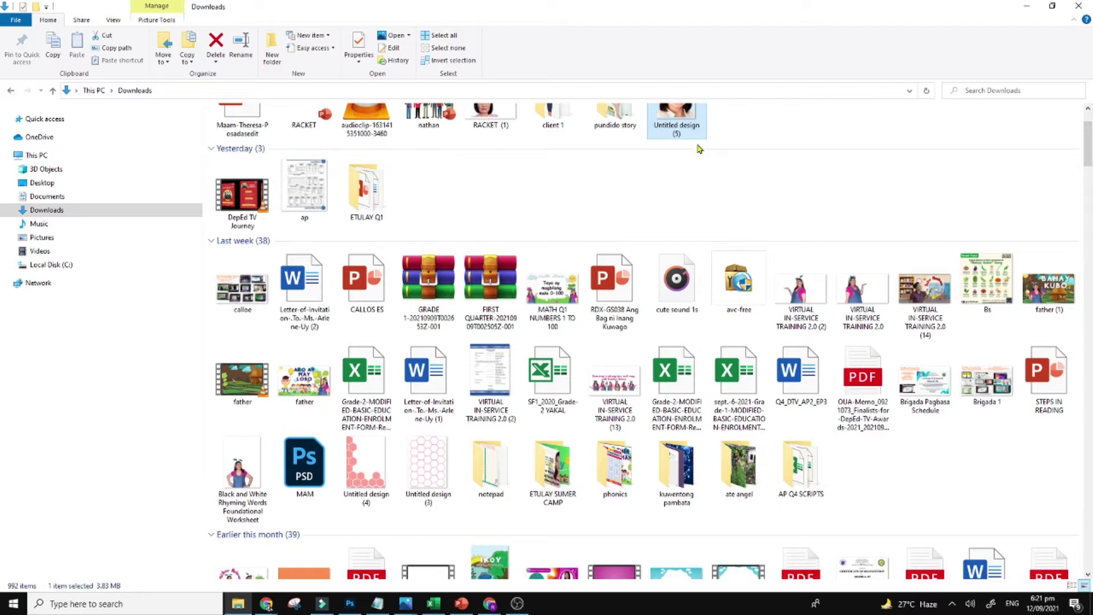
{"action": "scroll", "coordinate": [558, 247], "scroll_direction": "up", "scroll_amount": 1}
{"action": "double_click", "coordinate": [550, 157]}
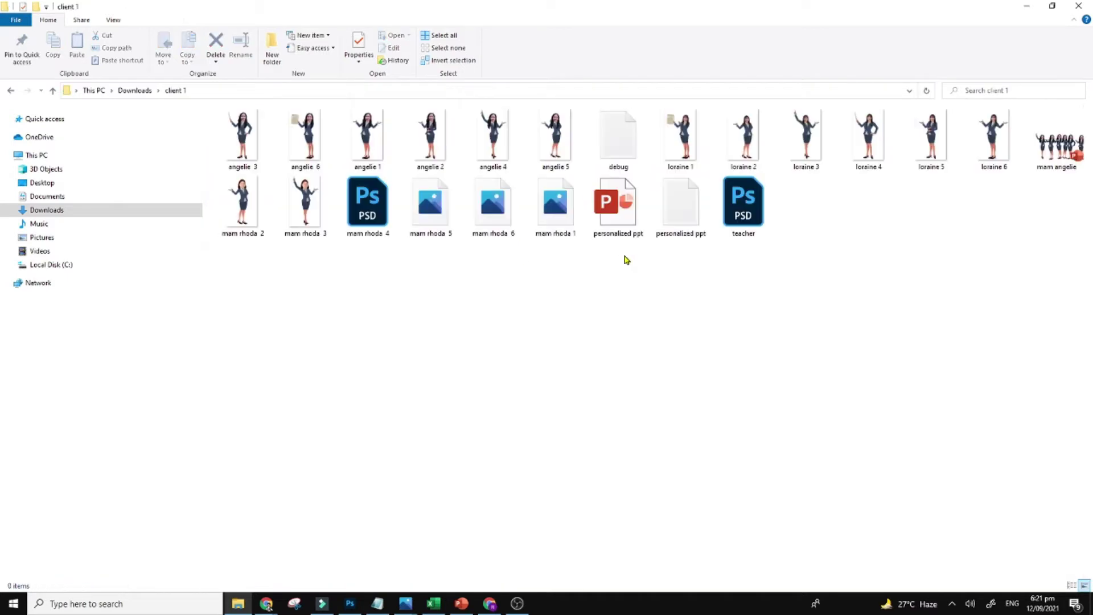
{"action": "left_click", "coordinate": [241, 147]}
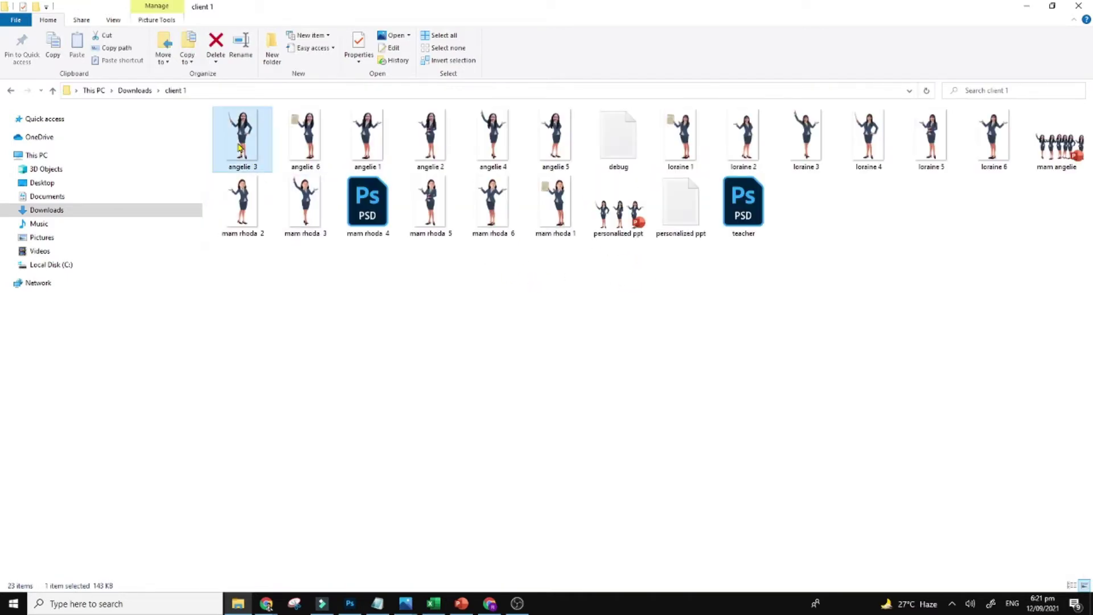
{"action": "left_click", "coordinate": [563, 142], "text": "shift"}
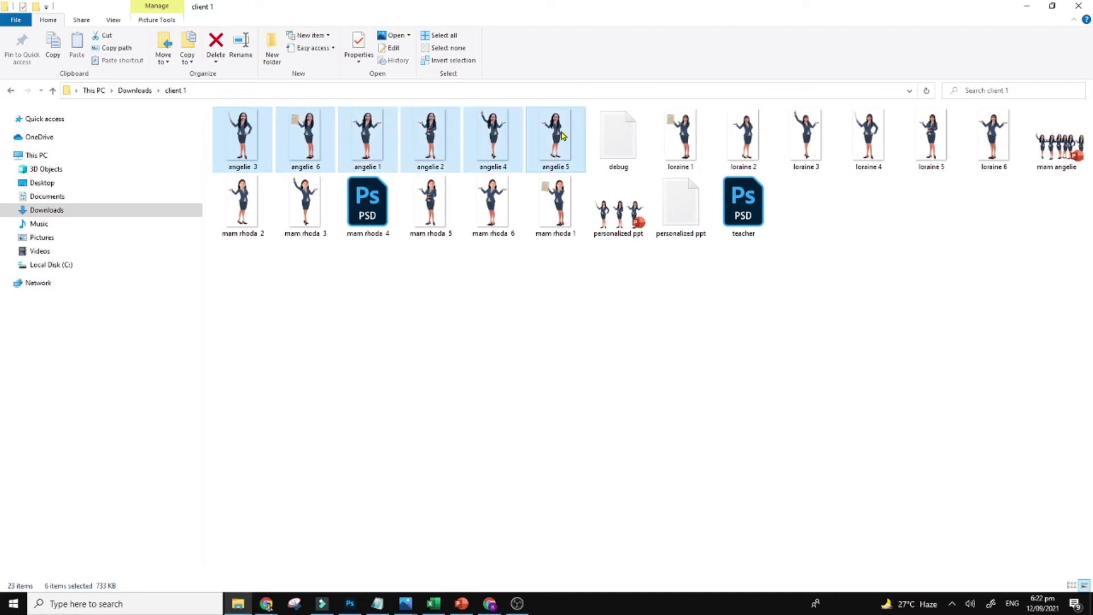
{"action": "key", "text": "Delete"}
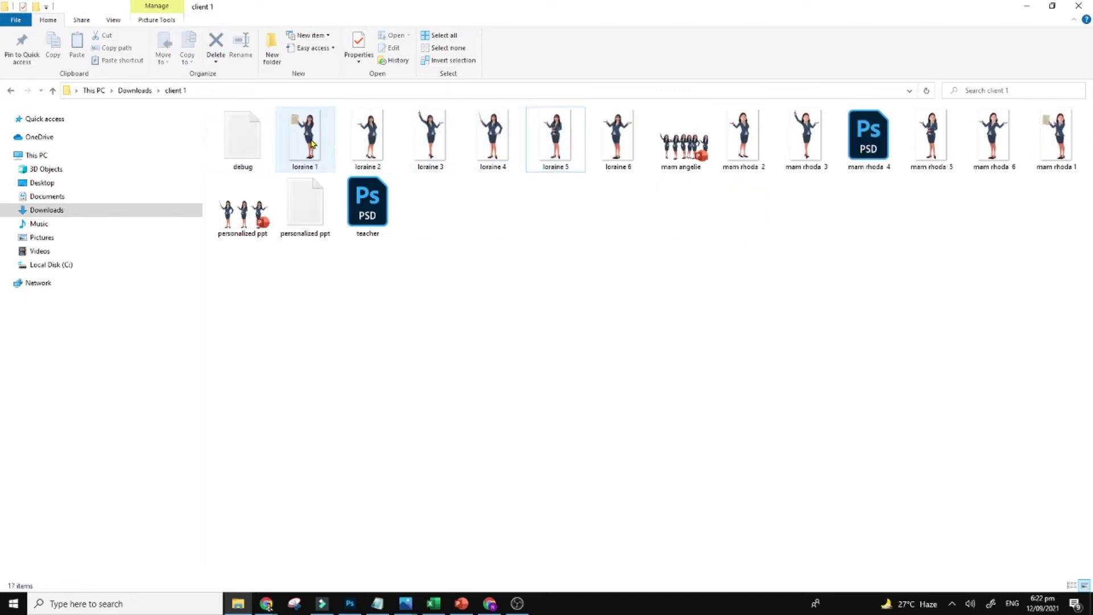
{"action": "left_click", "coordinate": [327, 145]}
{"action": "left_click", "coordinate": [605, 144], "text": "shift"}
{"action": "key", "text": "Delete"}
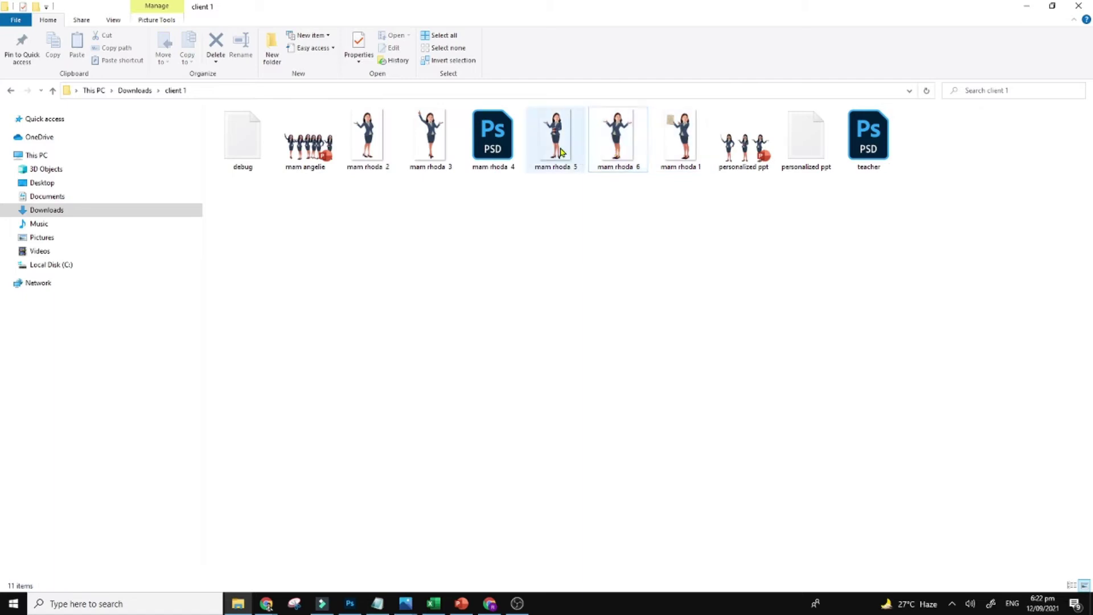
Insert the current client's five PNG poses, numbered 1, 2, 3, 5 and 6, from the folder onto blank slide 1 in PowerPoint
{"action": "left_click", "coordinate": [367, 145]}
{"action": "left_click", "coordinate": [429, 145], "text": "ctrl"}
{"action": "left_click", "coordinate": [546, 160], "text": "ctrl"}
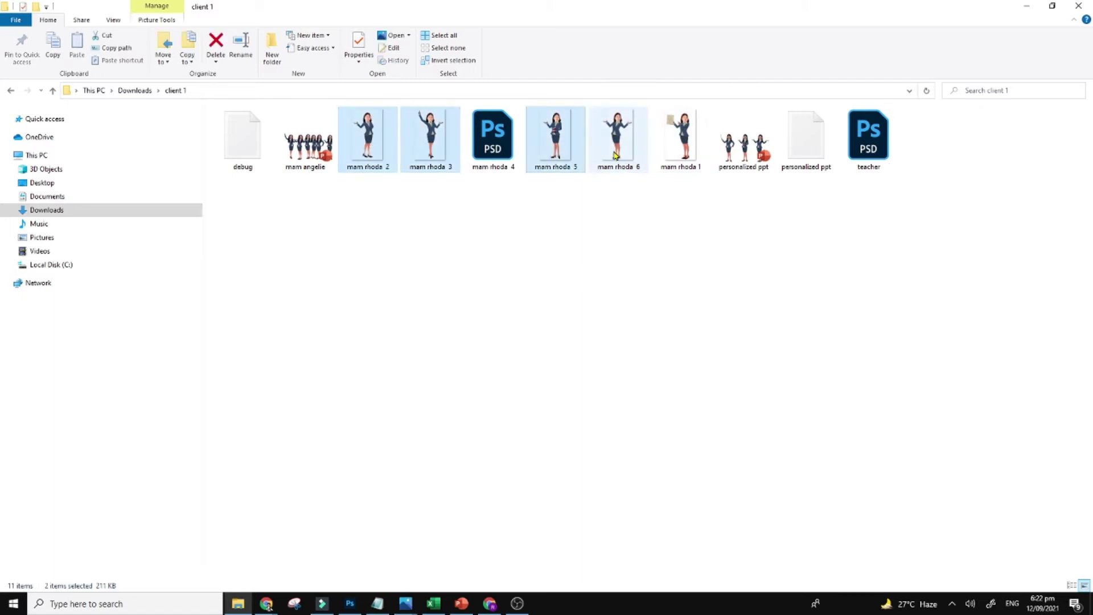
{"action": "left_click", "coordinate": [614, 155], "text": "ctrl"}
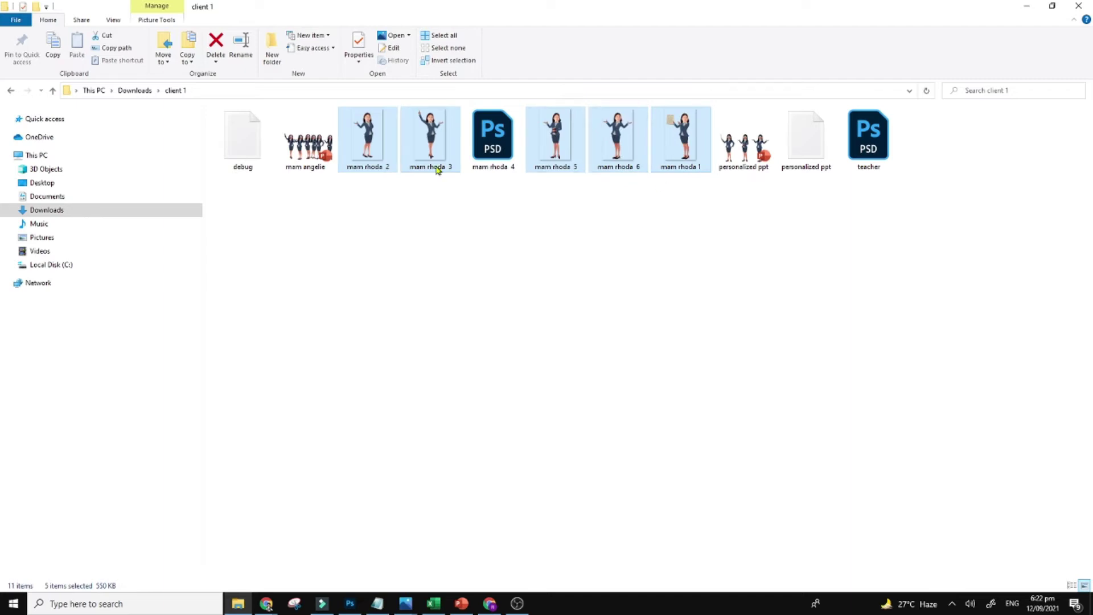
{"action": "left_click_drag", "start_coordinate": [677, 158], "coordinate": [468, 572]}
{"action": "left_click_drag", "start_coordinate": [376, 555], "coordinate": [379, 547]}
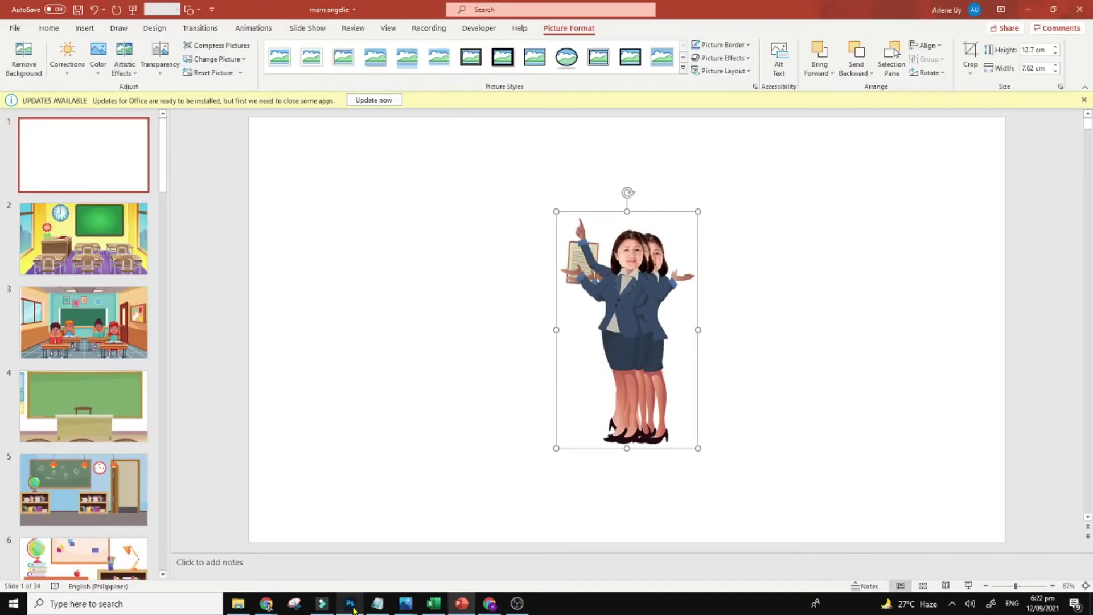
Switch to Photoshop, swap body layer 6 for layer 4 and align the head with its neck at about X 182, Y 58 px
{"action": "left_click", "coordinate": [349, 604]}
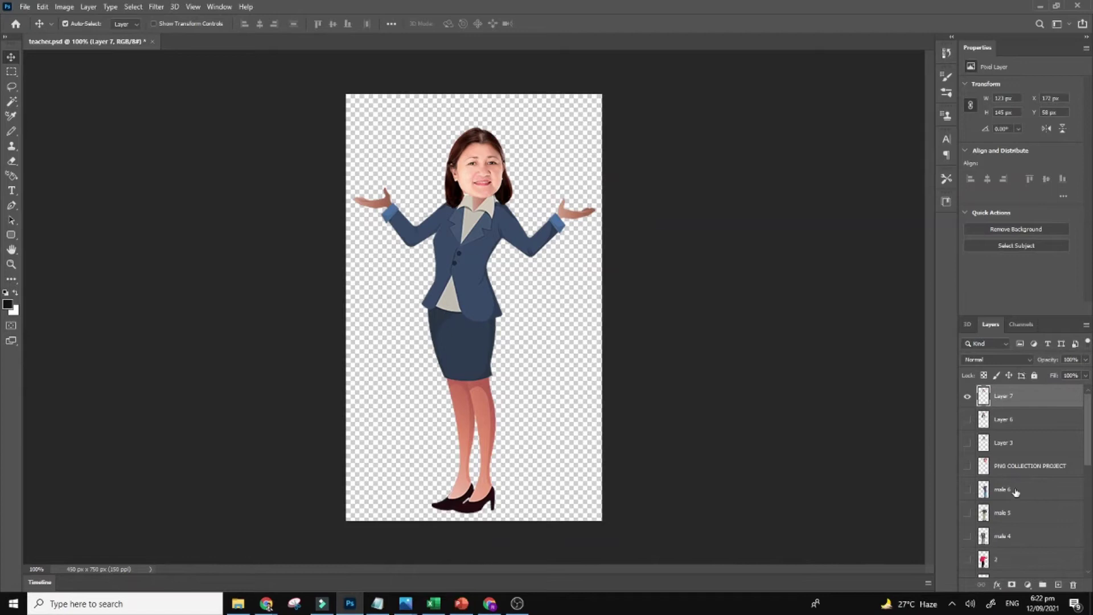
{"action": "left_click", "coordinate": [967, 536]}
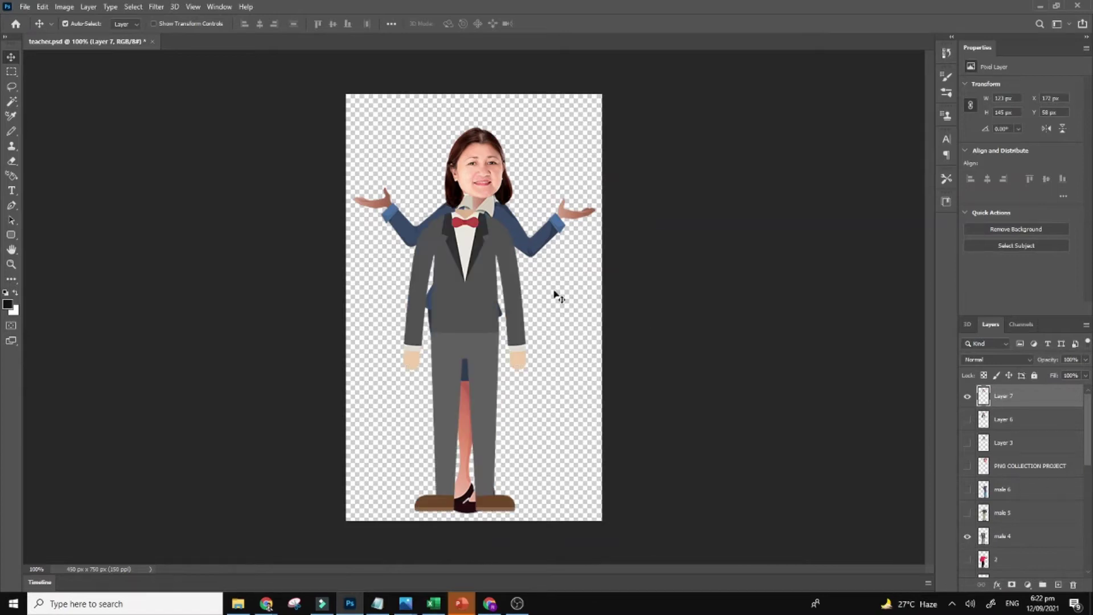
{"action": "left_click", "coordinate": [735, 356]}
{"action": "left_click", "coordinate": [967, 536]}
{"action": "scroll", "coordinate": [1075, 446], "scroll_direction": "down", "scroll_amount": 5}
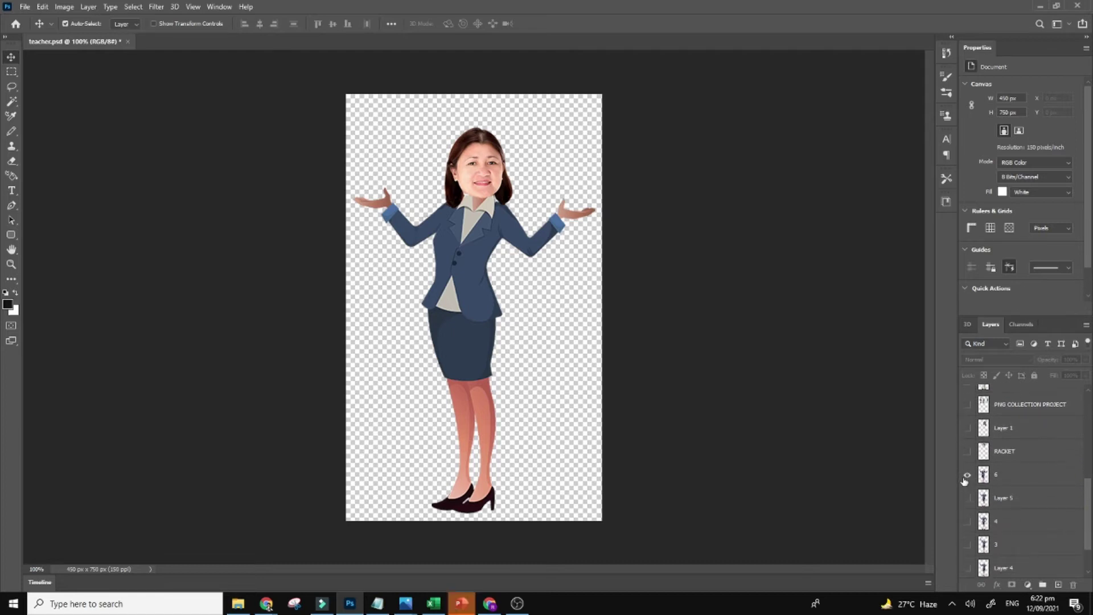
{"action": "left_click", "coordinate": [967, 474]}
{"action": "left_click", "coordinate": [967, 521]}
{"action": "left_click_drag", "start_coordinate": [484, 181], "coordinate": [489, 175]}
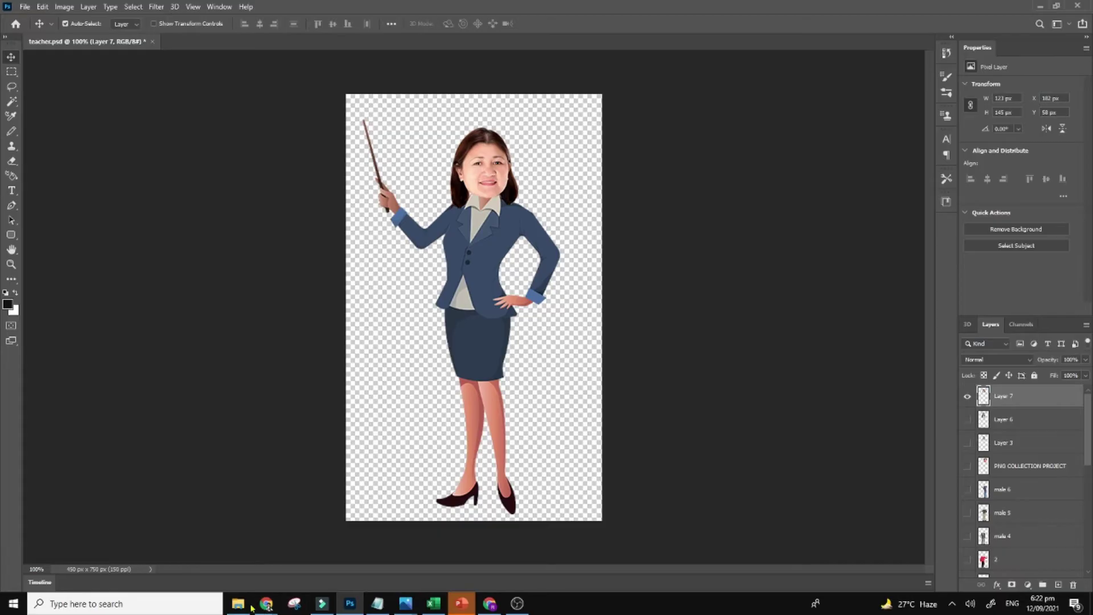
Export the pointer-stick pose as a PNG in the client 1 folder under the client's name with number 4
{"action": "left_click", "coordinate": [239, 603]}
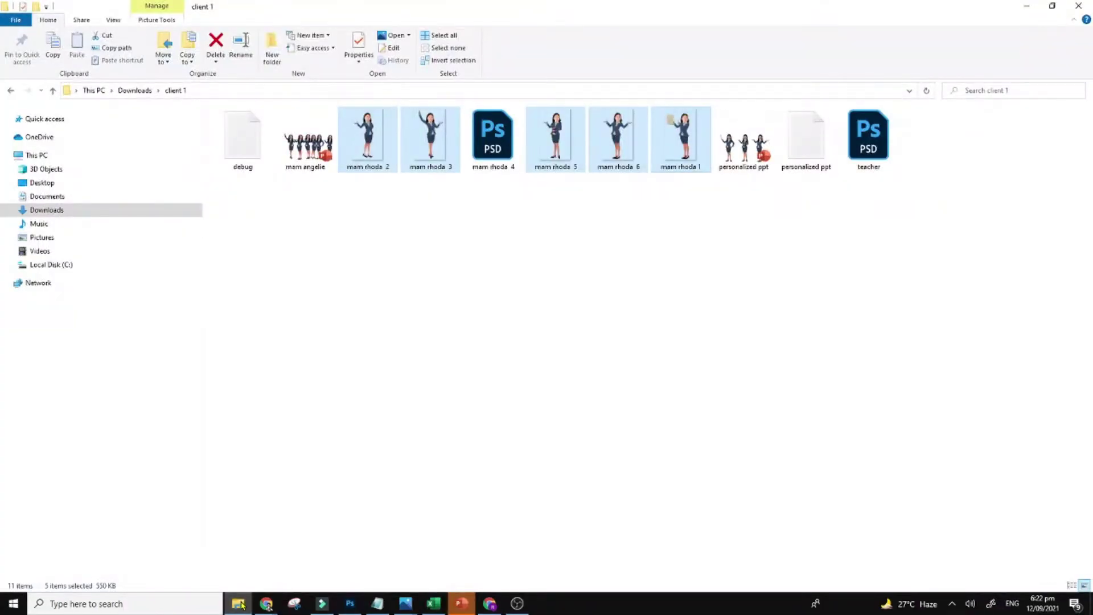
{"action": "left_click", "coordinate": [239, 603]}
{"action": "key", "text": "shift+ctrl+s"}
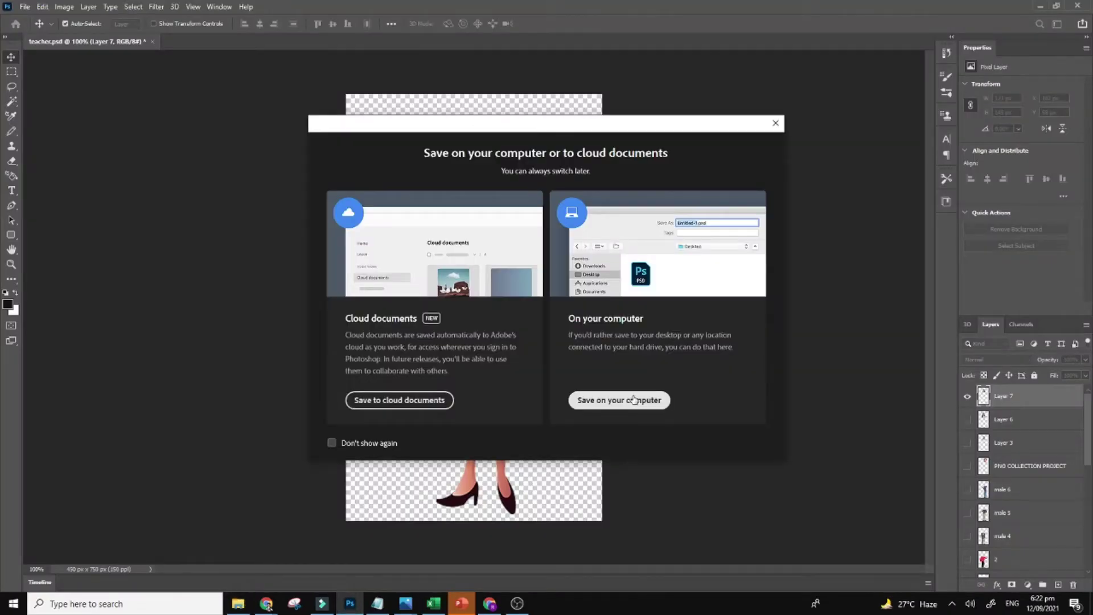
{"action": "left_click", "coordinate": [575, 397]}
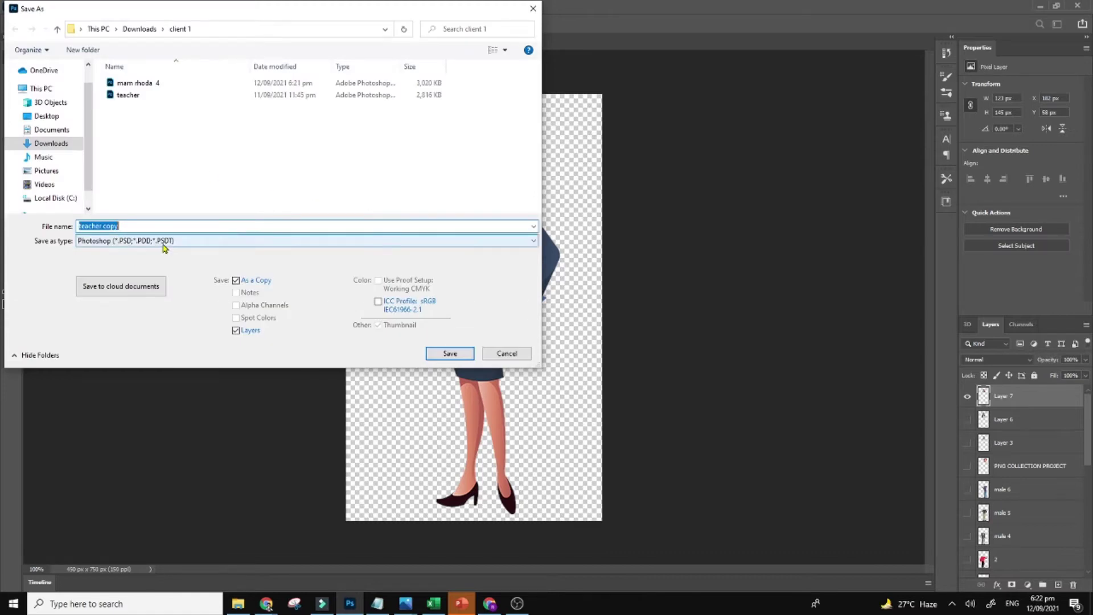
{"action": "left_click", "coordinate": [165, 241]}
{"action": "left_click", "coordinate": [103, 396]}
{"action": "left_click", "coordinate": [148, 226]}
{"action": "type", "text": "mam rhoda 4"}
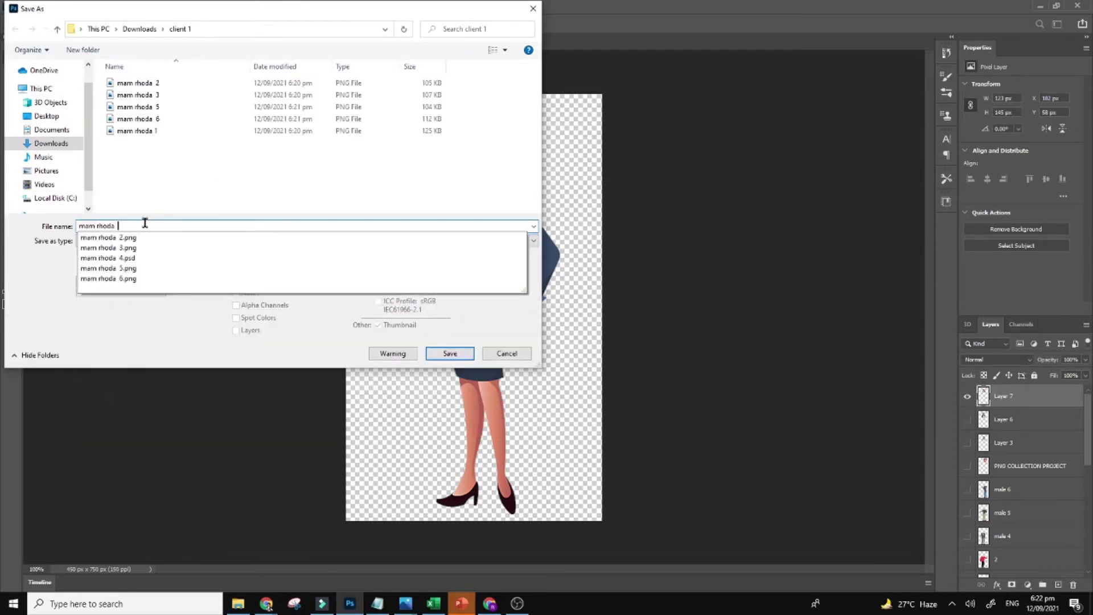
{"action": "left_click", "coordinate": [450, 353]}
{"action": "left_click", "coordinate": [599, 186]}
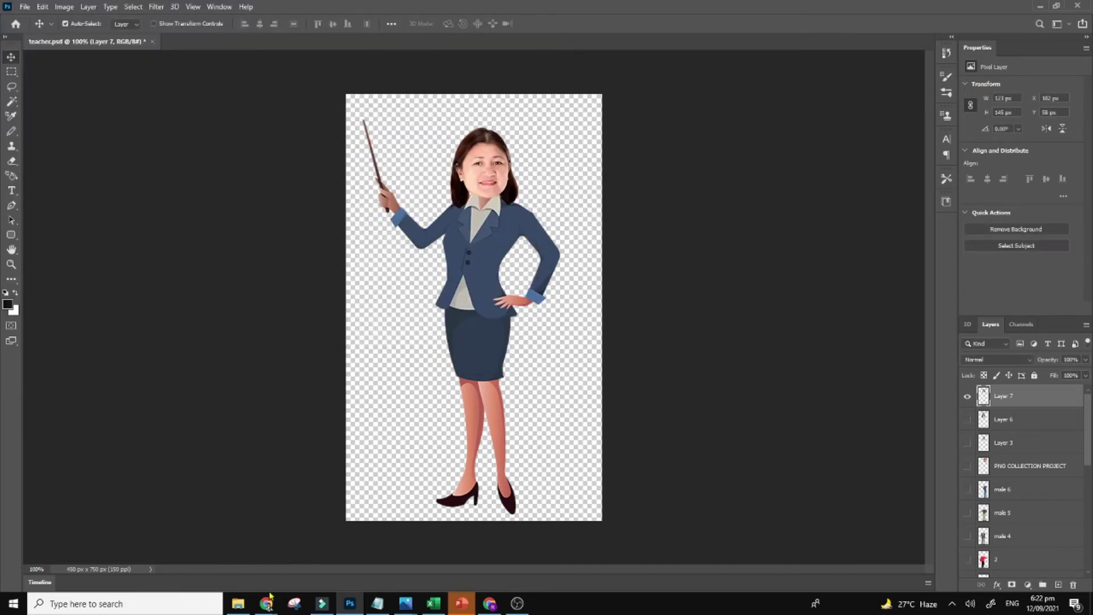
Add the number 4 PNG pose from File Explorer to slide 1 in PowerPoint and delete the redundant number 4 PSD from the folder
{"action": "left_click", "coordinate": [238, 603]}
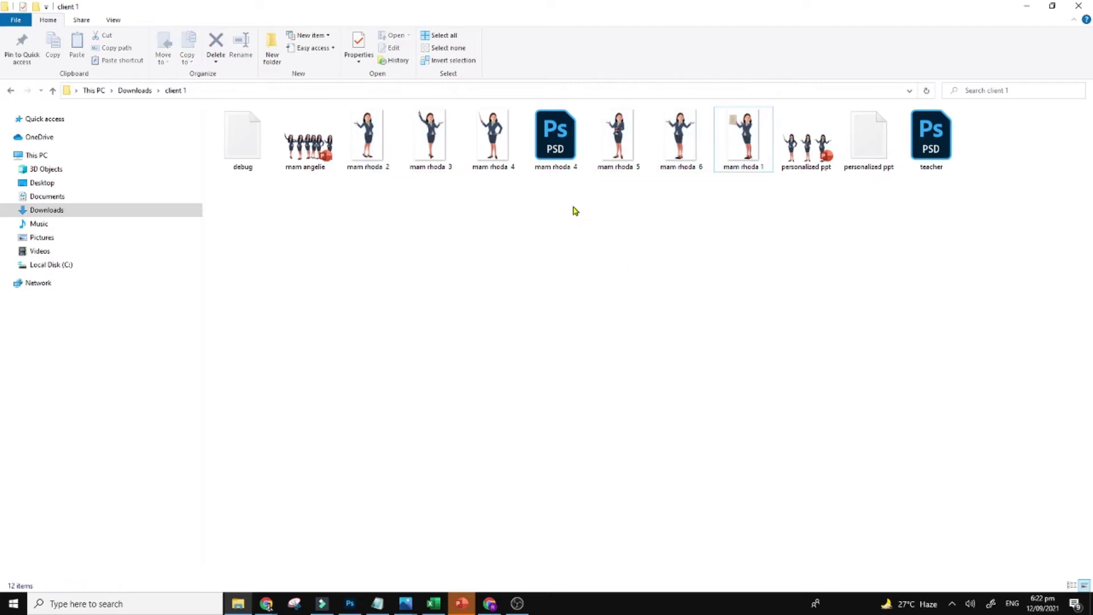
{"action": "left_click_drag", "start_coordinate": [504, 165], "coordinate": [548, 391]}
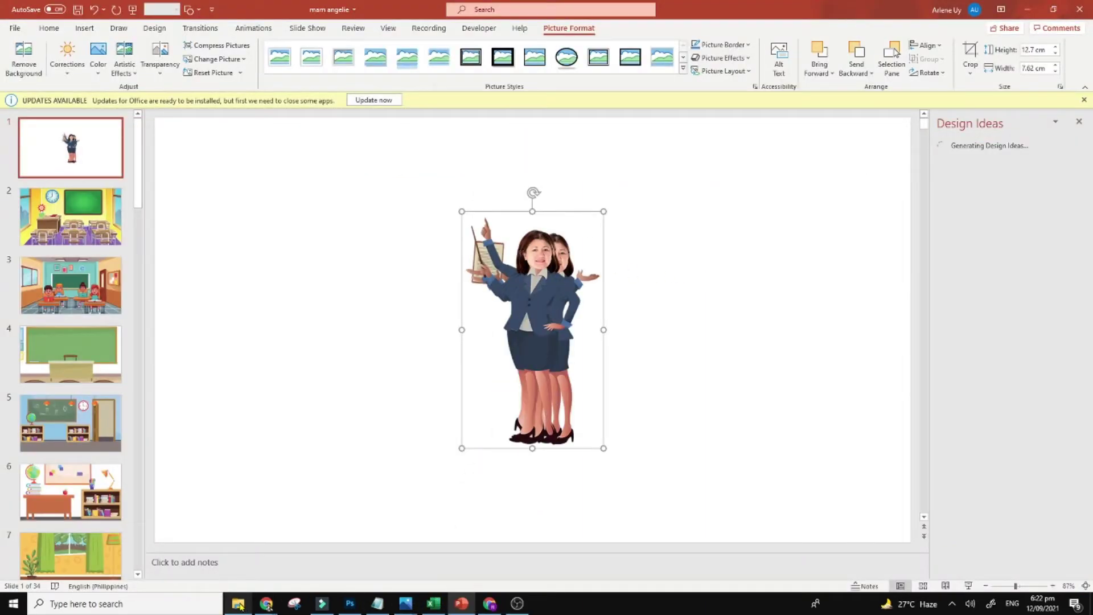
{"action": "left_click", "coordinate": [238, 603]}
{"action": "key", "text": "Right"}
{"action": "key", "text": "Delete"}
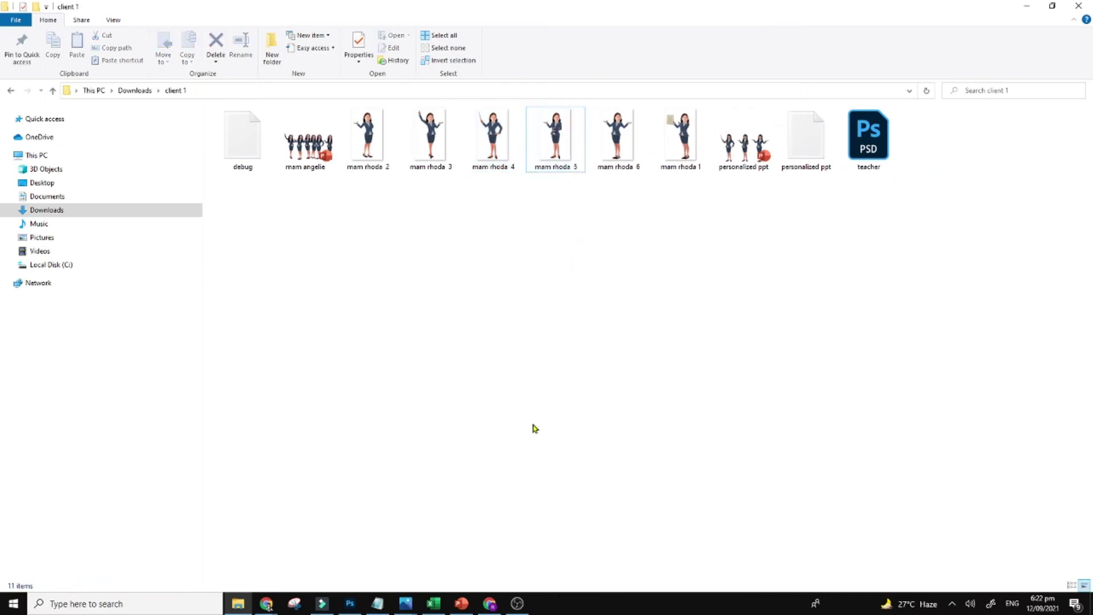
Enlarge all six stacked pose images to about the full slide height in PowerPoint and spread them across slide 1
{"action": "left_click", "coordinate": [464, 605]}
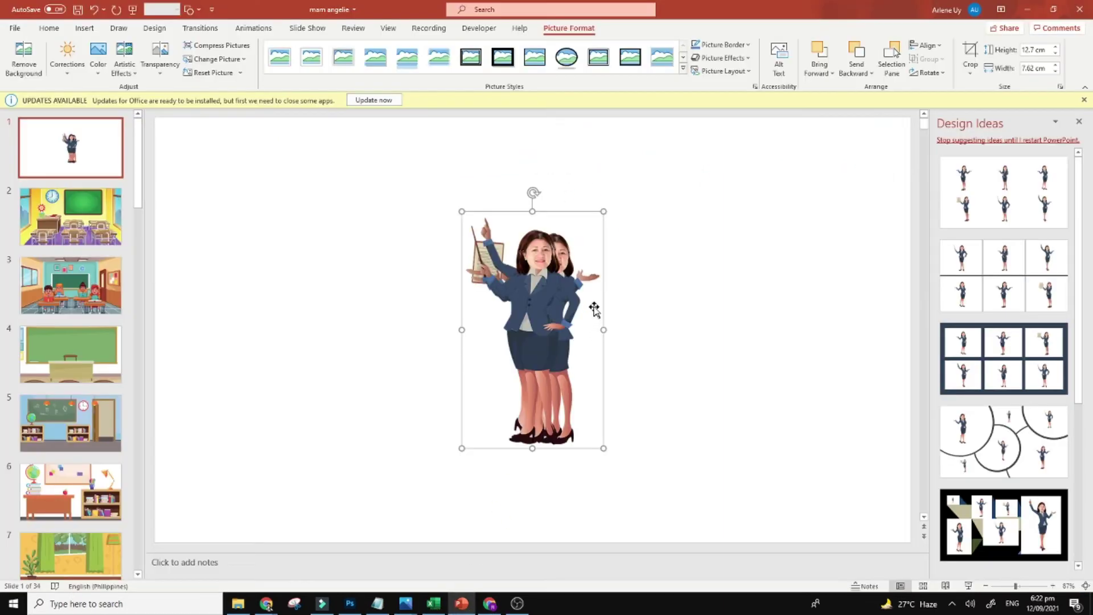
{"action": "left_click_drag", "start_coordinate": [430, 177], "coordinate": [672, 520]}
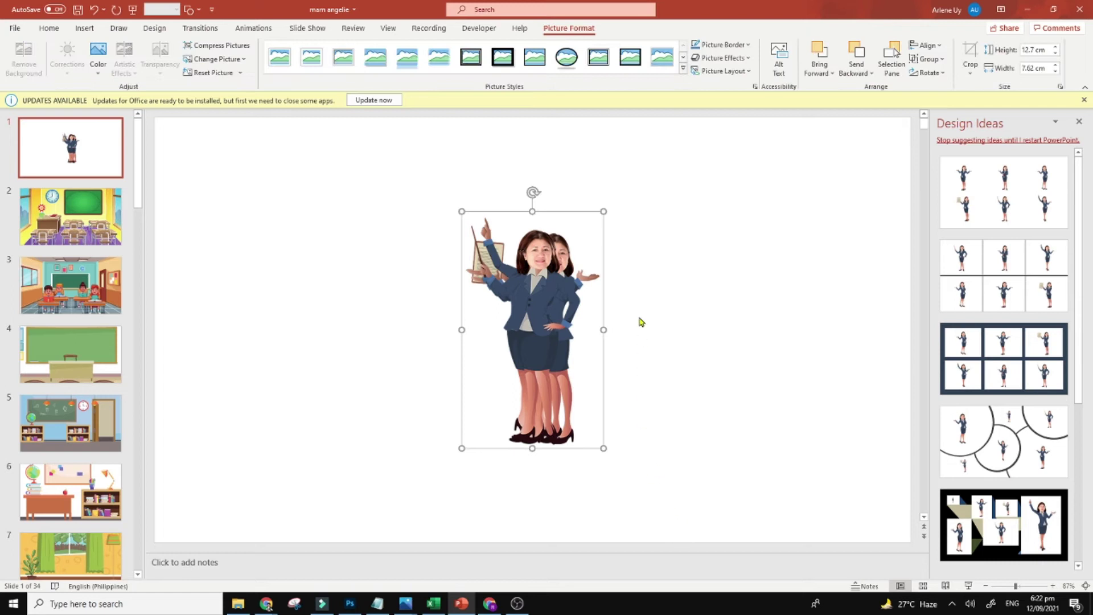
{"action": "left_click_drag", "start_coordinate": [603, 211], "coordinate": [686, 168]}
{"action": "left_click_drag", "start_coordinate": [603, 218], "coordinate": [570, 322]}
{"action": "mouse_move", "coordinate": [648, 156]}
{"action": "left_mouse_down"}
{"action": "mouse_move", "coordinate": [641, 165]}
{"action": "mouse_move", "coordinate": [667, 147]}
{"action": "left_mouse_up"}
{"action": "mouse_move", "coordinate": [661, 151]}
{"action": "left_mouse_down"}
{"action": "mouse_move", "coordinate": [673, 146]}
{"action": "mouse_move", "coordinate": [664, 156]}
{"action": "left_mouse_up"}
{"action": "left_click", "coordinate": [697, 239]}
{"action": "left_click_drag", "start_coordinate": [641, 341], "coordinate": [827, 298]}
{"action": "left_click_drag", "start_coordinate": [532, 305], "coordinate": [280, 290]}
{"action": "left_click_drag", "start_coordinate": [591, 302], "coordinate": [695, 296]}
{"action": "left_click_drag", "start_coordinate": [546, 279], "coordinate": [405, 263]}
Add a blank slide after slide 1 and move the open-arms, raised-finger and book-holding poses onto it
{"action": "left_click", "coordinate": [101, 178]}
{"action": "right_click", "coordinate": [95, 155]}
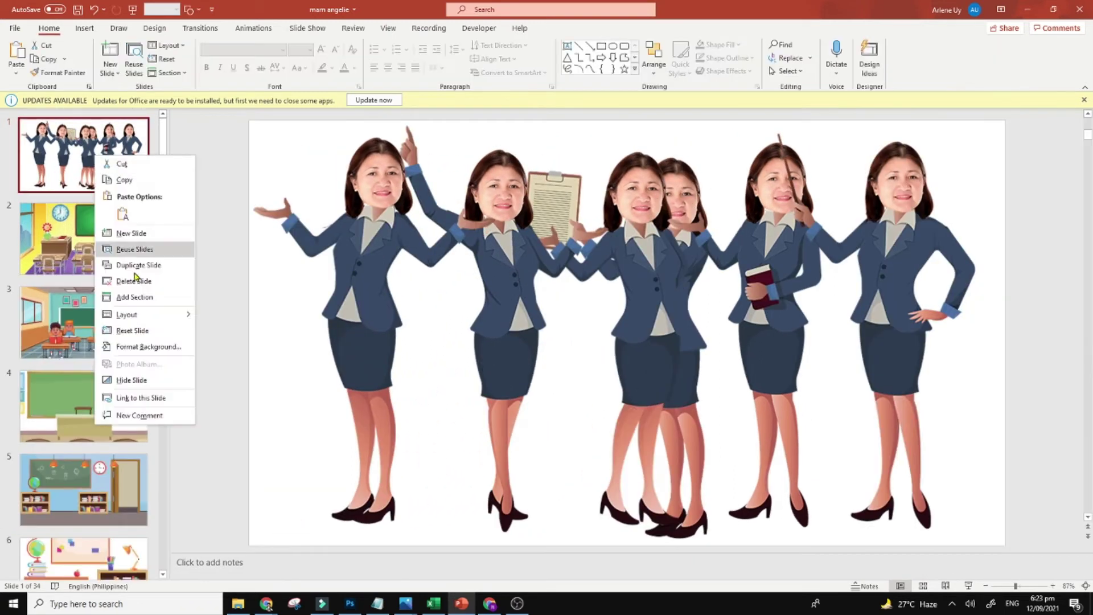
{"action": "left_click", "coordinate": [137, 234]}
{"action": "left_click", "coordinate": [126, 171]}
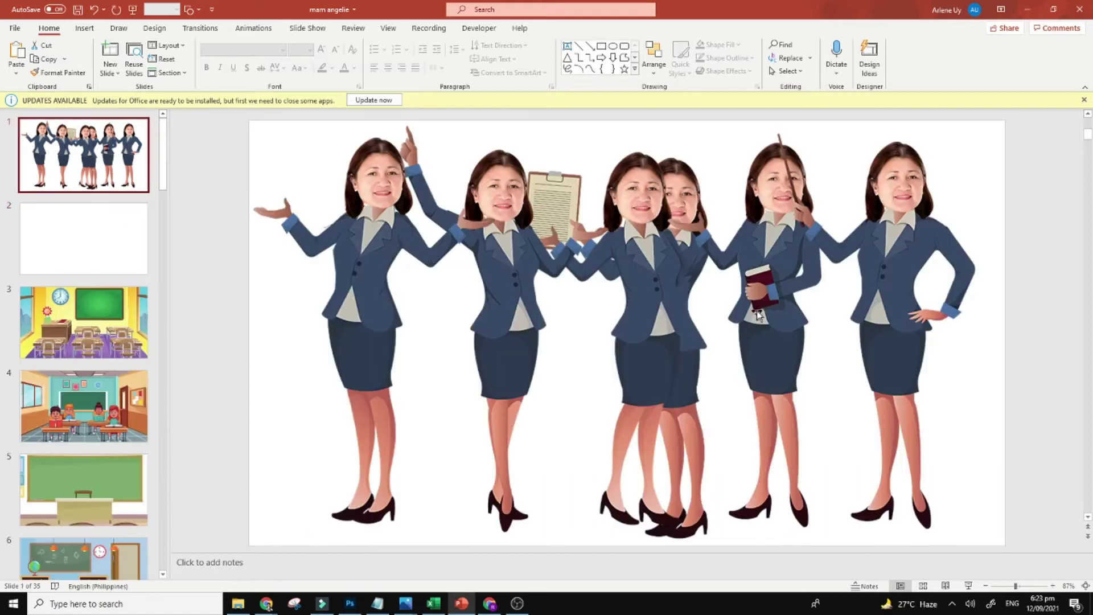
{"action": "left_click", "coordinate": [649, 258]}
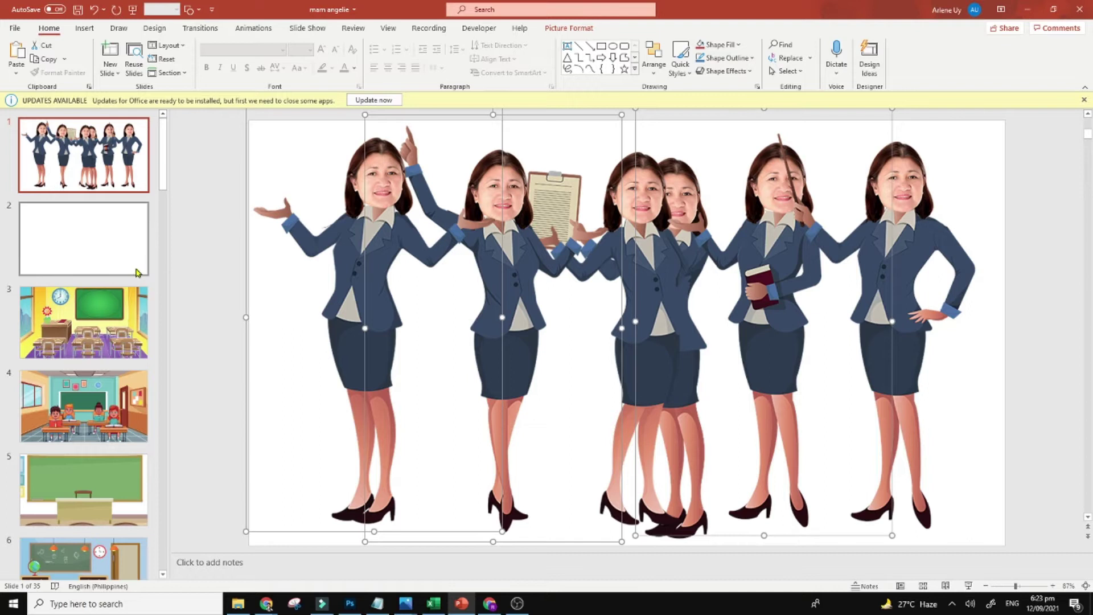
{"action": "key", "text": "ctrl+x"}
{"action": "left_click", "coordinate": [106, 253]}
{"action": "key", "text": "ctrl+v"}
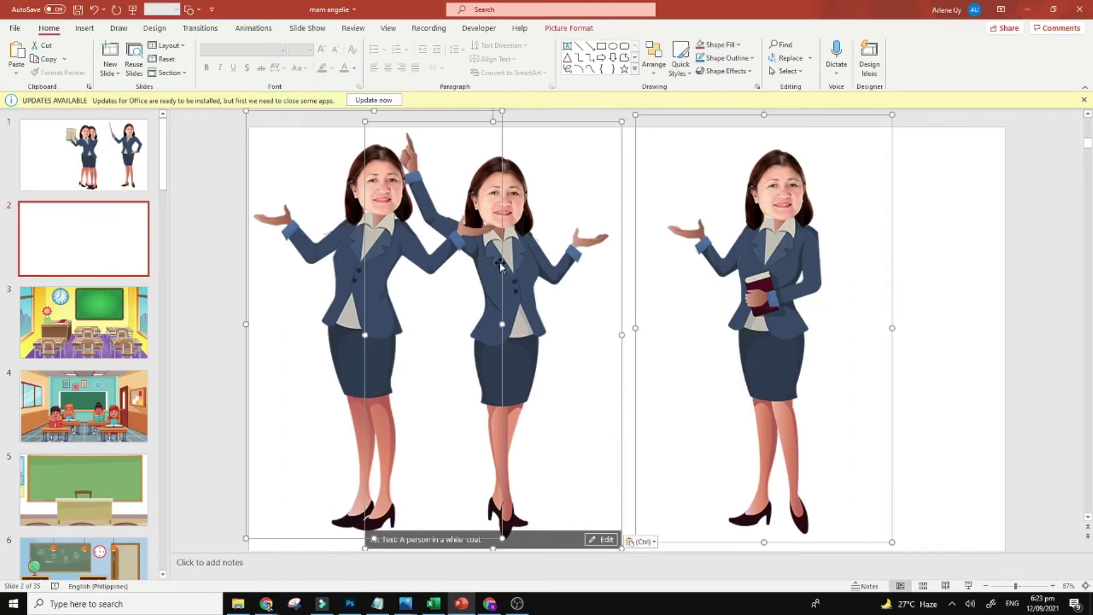
Space the three poses apart on slide 2 and likewise separate the three remaining poses on slide 1
{"action": "left_click", "coordinate": [939, 271]}
{"action": "left_click_drag", "start_coordinate": [797, 282], "coordinate": [967, 278]}
{"action": "left_click_drag", "start_coordinate": [388, 260], "coordinate": [323, 243]}
{"action": "key", "text": "Page_Up"}
{"action": "left_click_drag", "start_coordinate": [408, 281], "coordinate": [408, 274]}
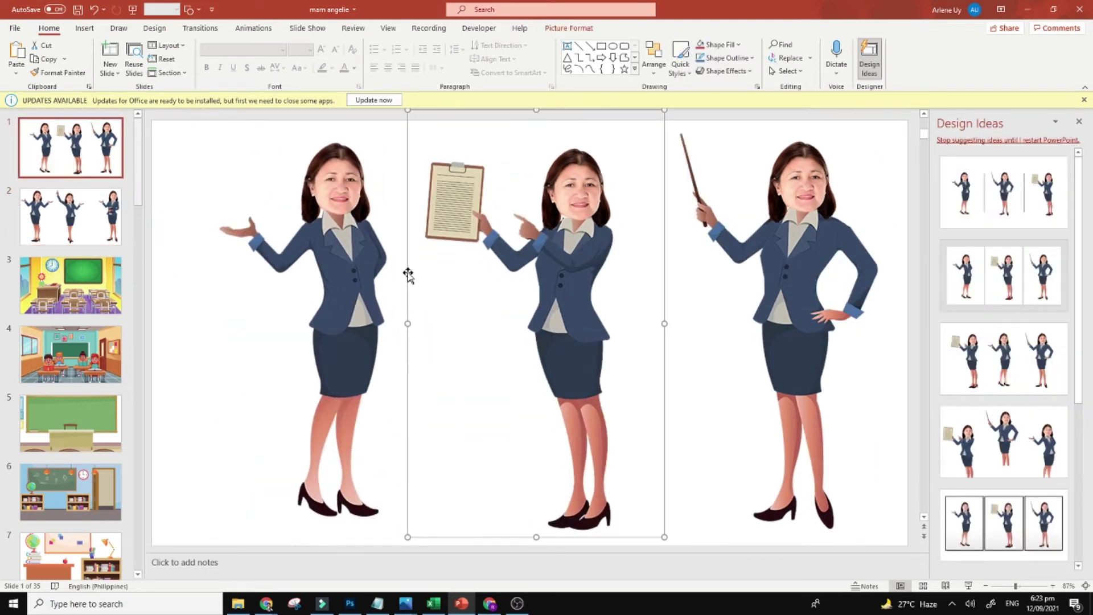